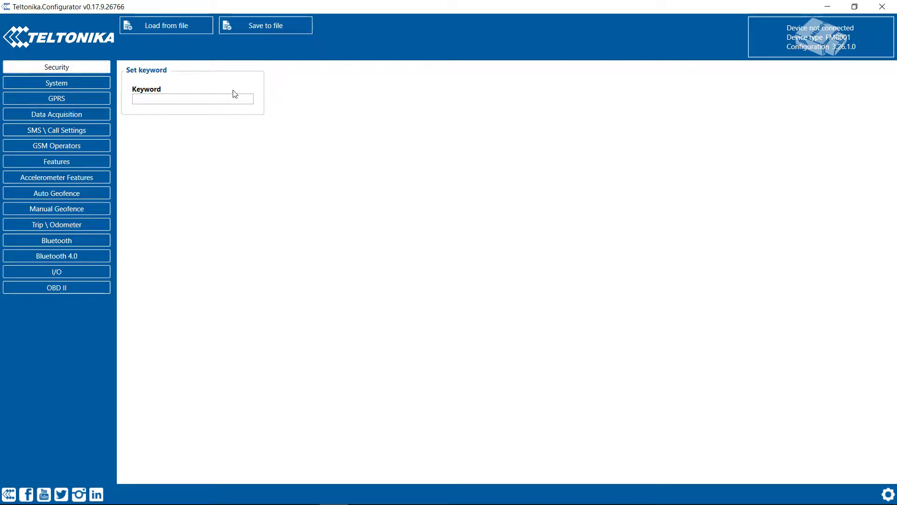
Step: Enter a six-character security keyword under Security, then go to the System page
{"action": "left_click", "coordinate": [171, 96]}
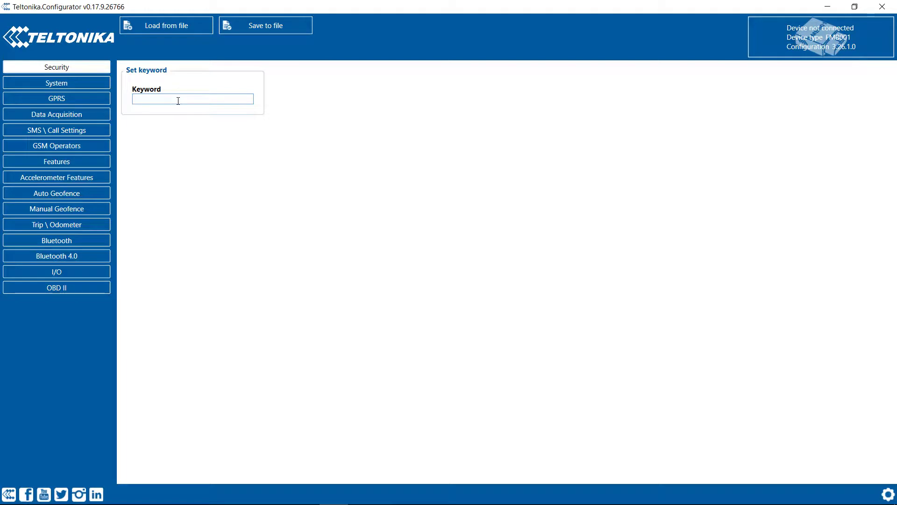
{"action": "type", "text": "******"}
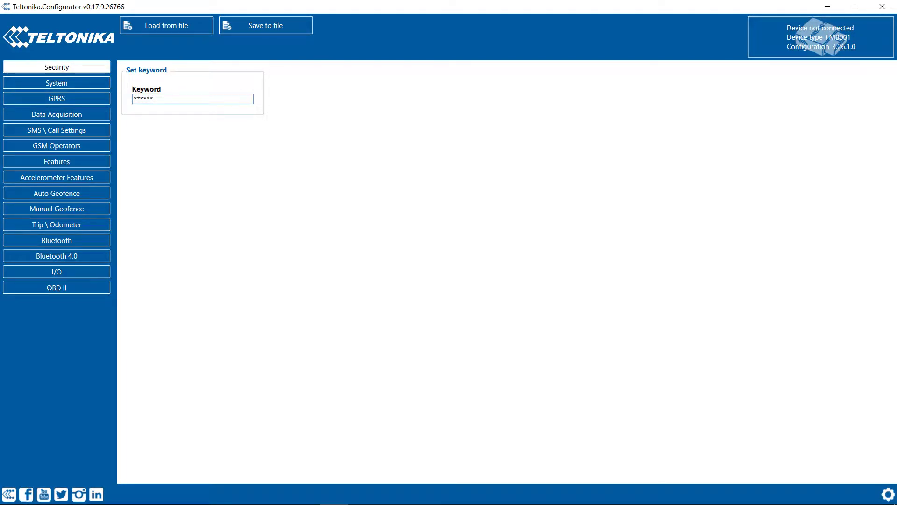
{"action": "left_click", "coordinate": [81, 88]}
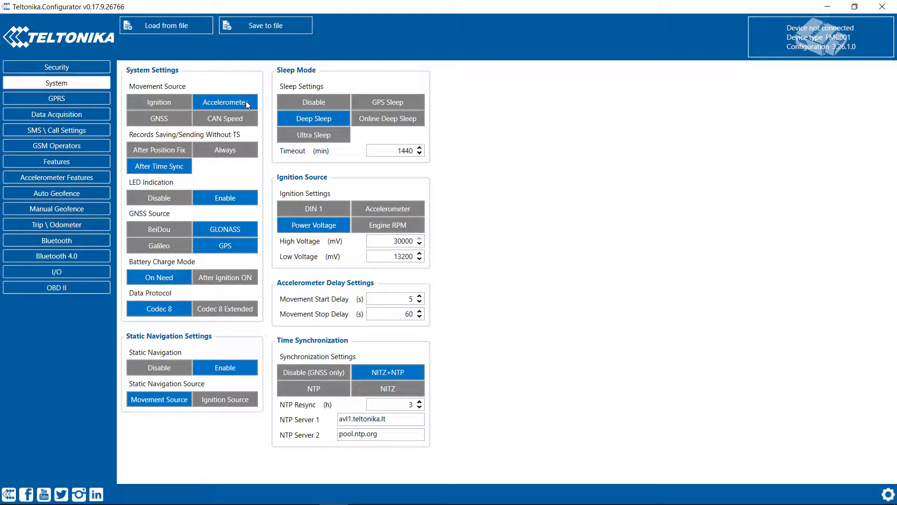
Step: Save and send records Always without time sync, with Sleep Mode set to Online Deep Sleep
{"action": "left_click", "coordinate": [249, 151]}
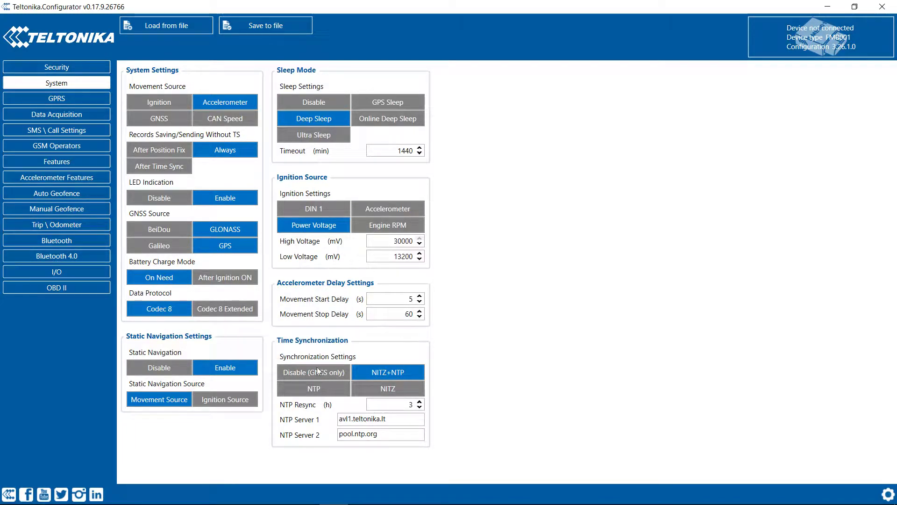
{"action": "left_click", "coordinate": [321, 102]}
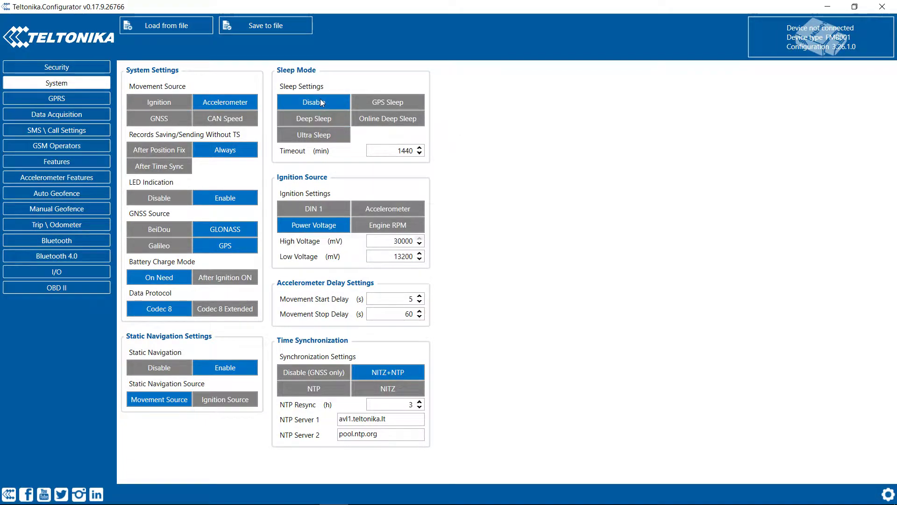
{"action": "left_click", "coordinate": [375, 102]}
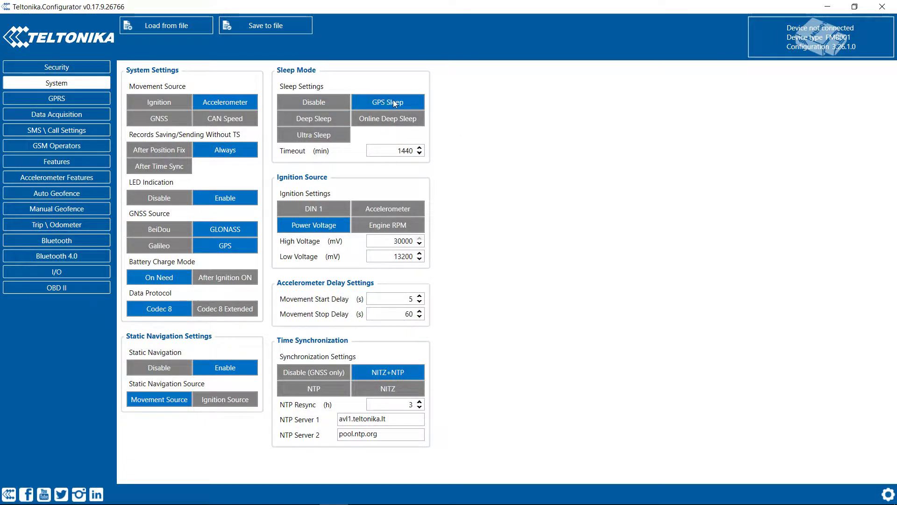
{"action": "left_click", "coordinate": [329, 120]}
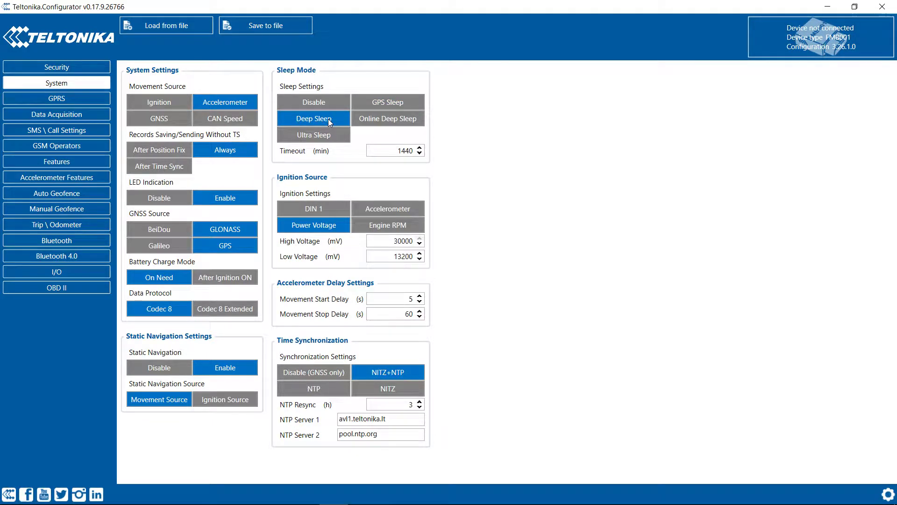
{"action": "left_click", "coordinate": [369, 121]}
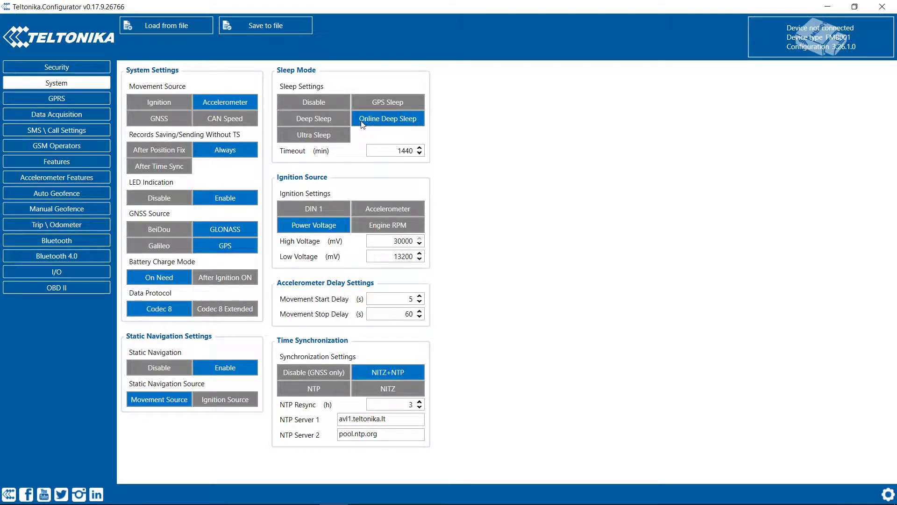
{"action": "left_click", "coordinate": [322, 135]}
{"action": "left_click", "coordinate": [328, 136]}
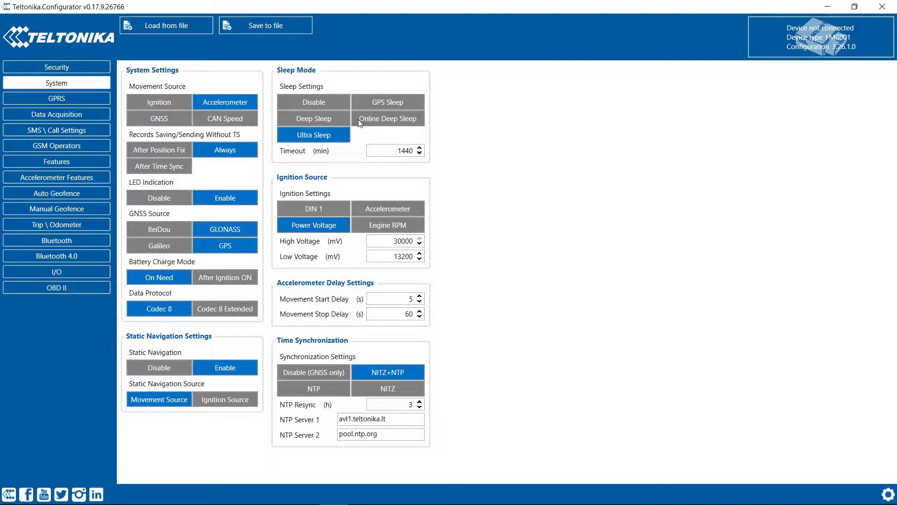
{"action": "left_click", "coordinate": [330, 134]}
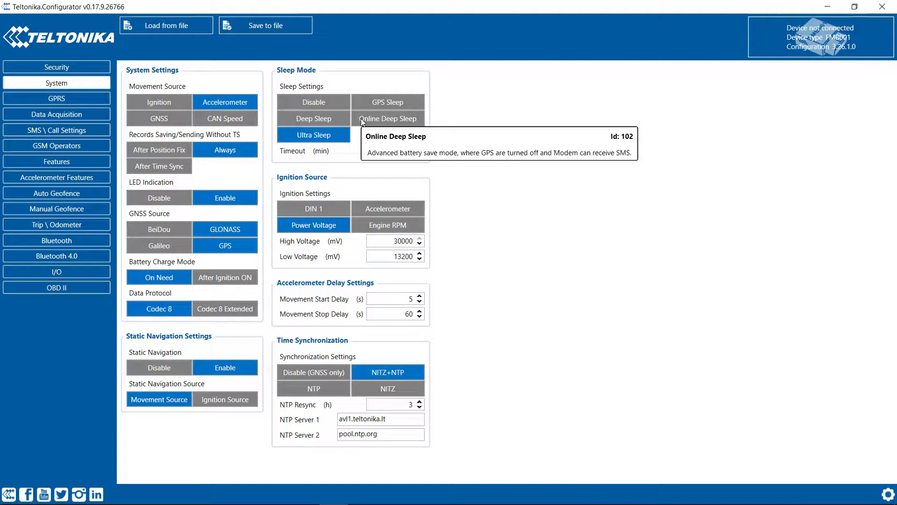
{"action": "left_click", "coordinate": [364, 120]}
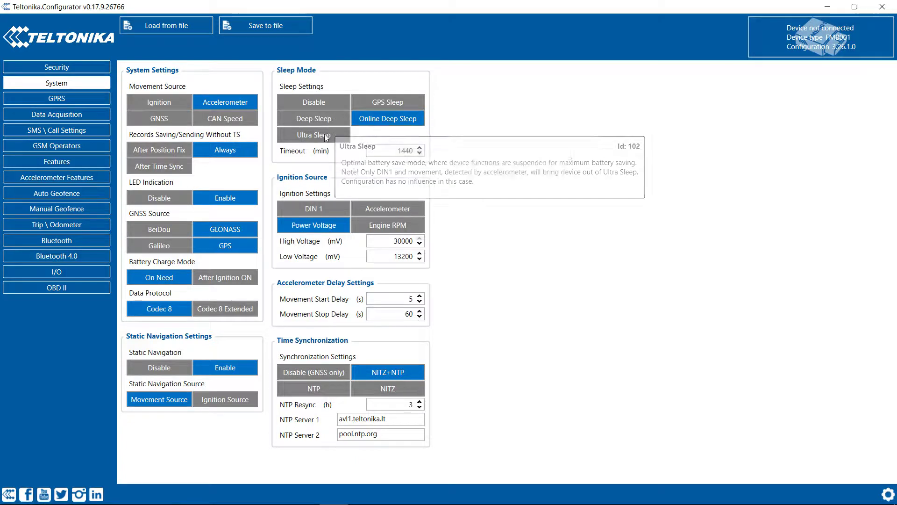
{"action": "left_click", "coordinate": [61, 99]}
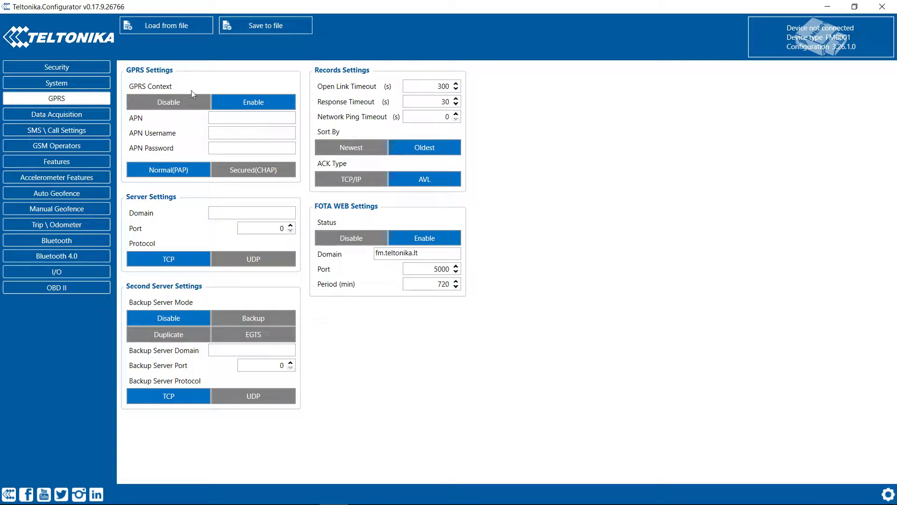
Step: Set the APN to internet and fill in the APN username and password
{"action": "left_click", "coordinate": [239, 117]}
{"action": "key", "text": "BackSpace"}
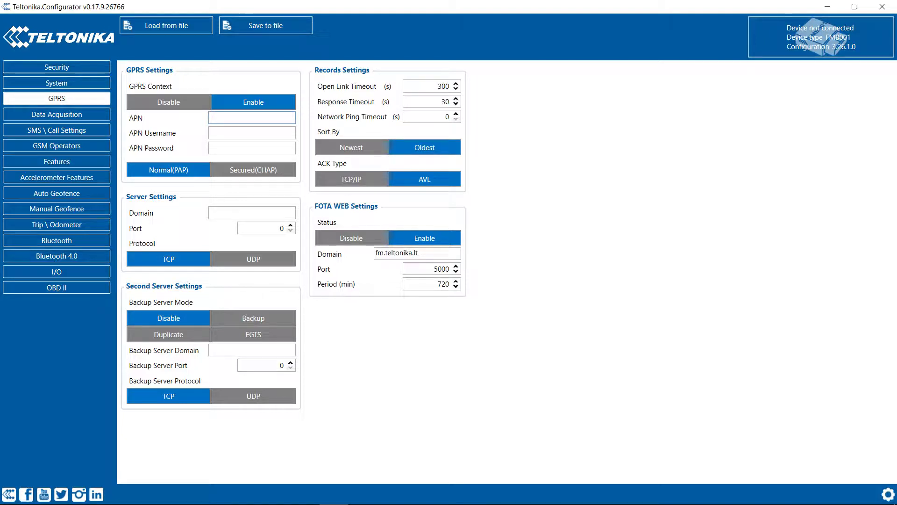
{"action": "type", "text": "internet"}
{"action": "left_click", "coordinate": [267, 128]}
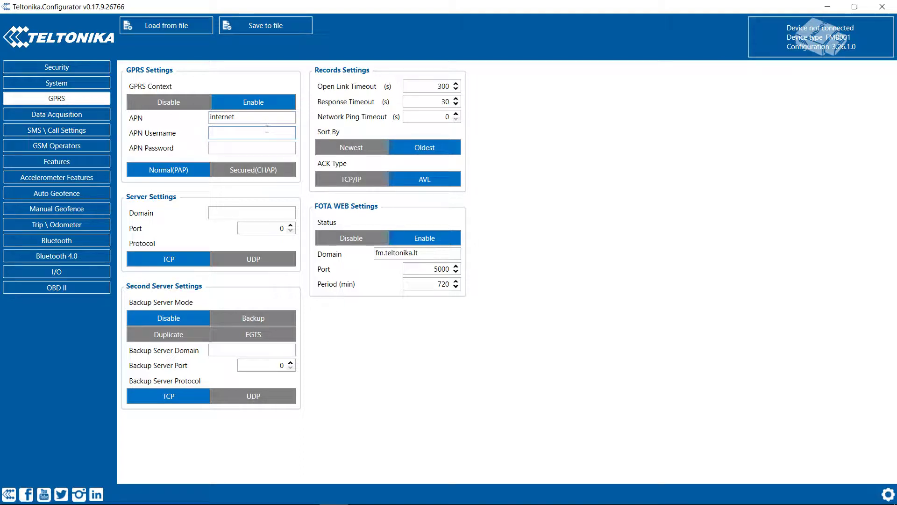
{"action": "type", "text": "gdata"}
{"action": "left_click", "coordinate": [261, 149]}
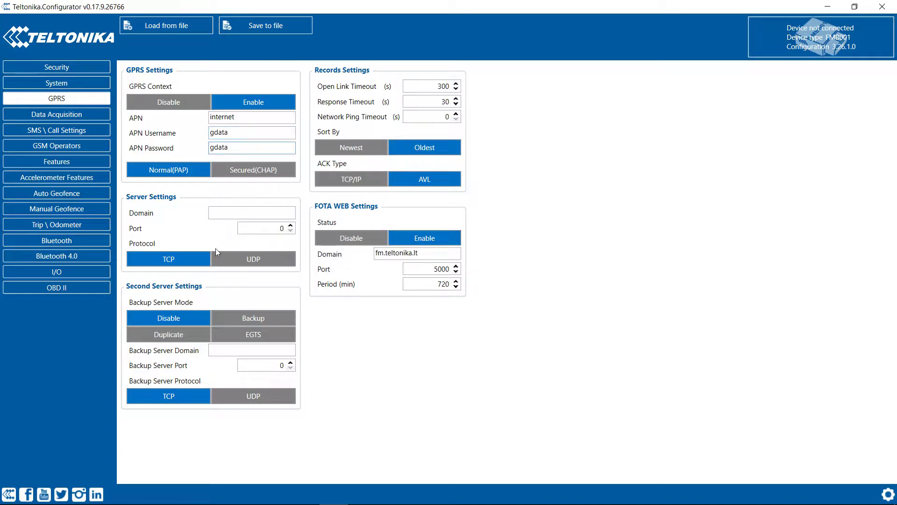
Step: Set server domain 185.213.1.24 with port 21359, and disable FOTA WEB
{"action": "left_click", "coordinate": [240, 214]}
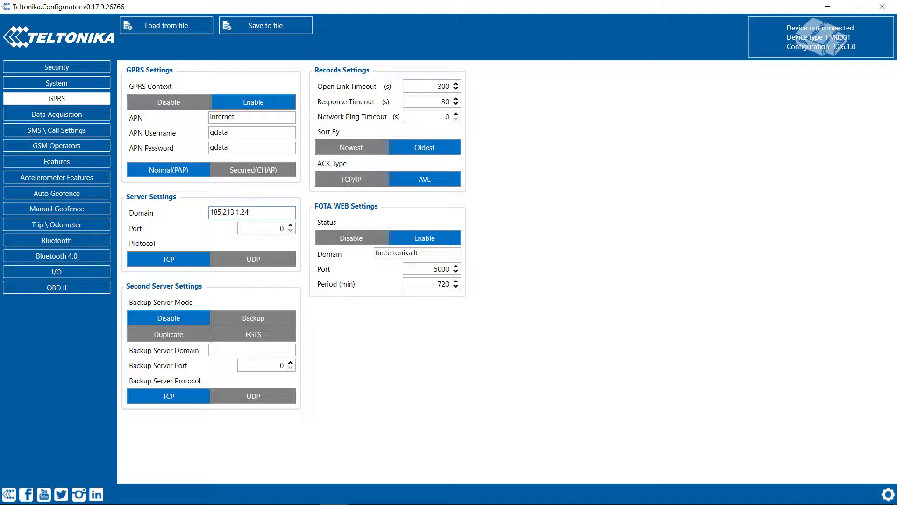
{"action": "left_click", "coordinate": [260, 230]}
{"action": "left_click", "coordinate": [332, 237]}
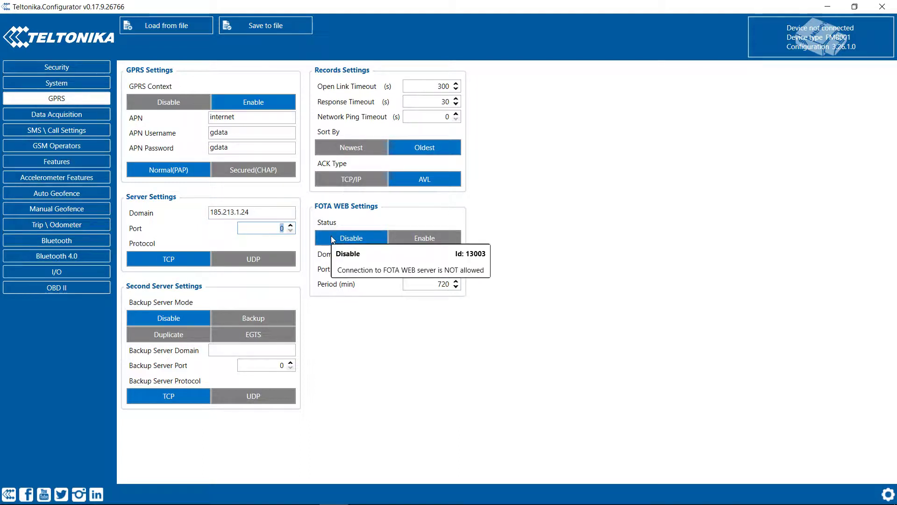
{"action": "type", "text": "21359"}
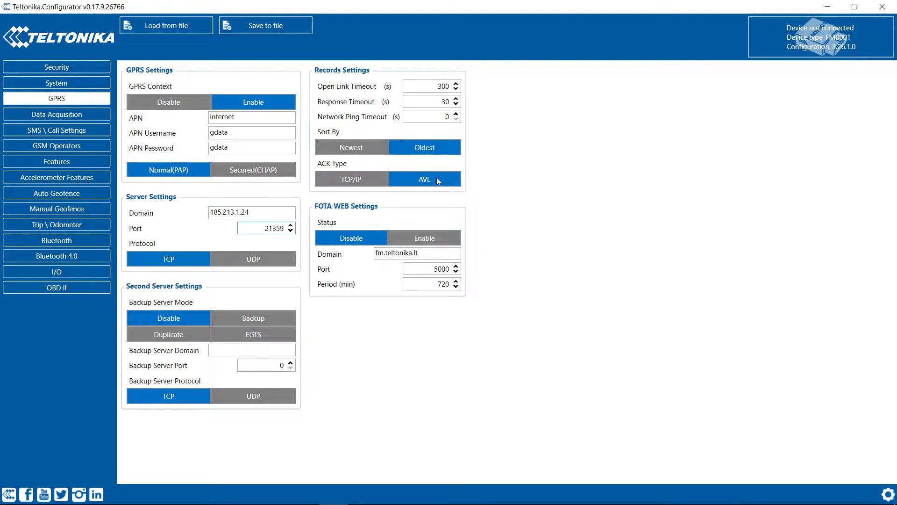
Step: Sort records Newest first, with Open Link Timeout 259200 s and Response Timeout 300 s
{"action": "left_click", "coordinate": [358, 152]}
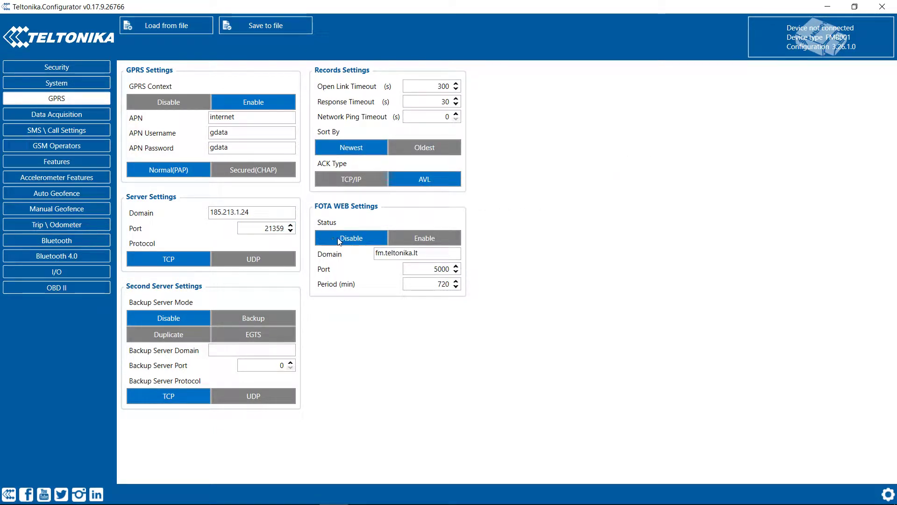
{"action": "mouse_move", "coordinate": [430, 84]}
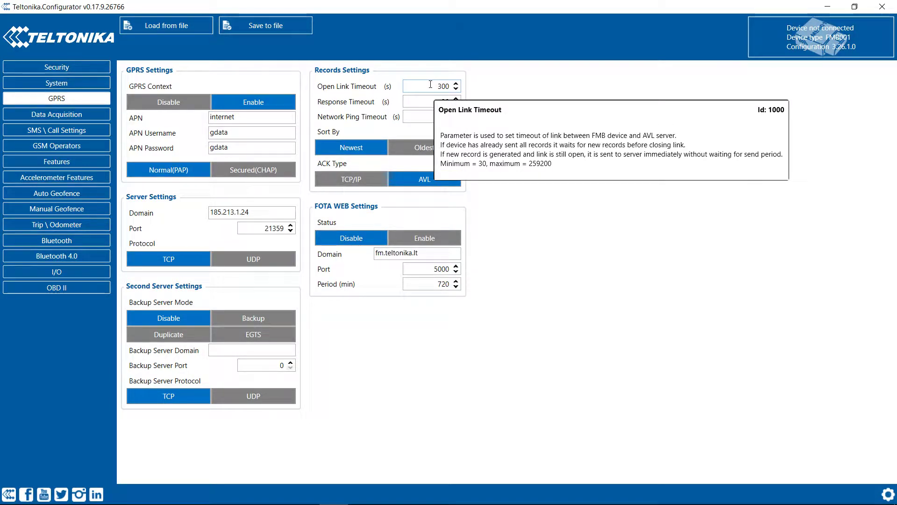
{"action": "double_click", "coordinate": [430, 84]}
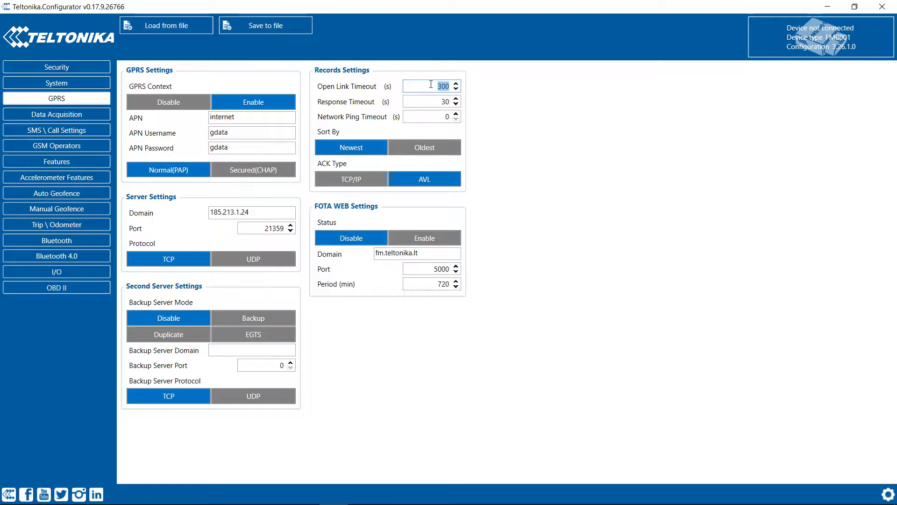
{"action": "type", "text": "259200"}
{"action": "key", "text": "Tab"}
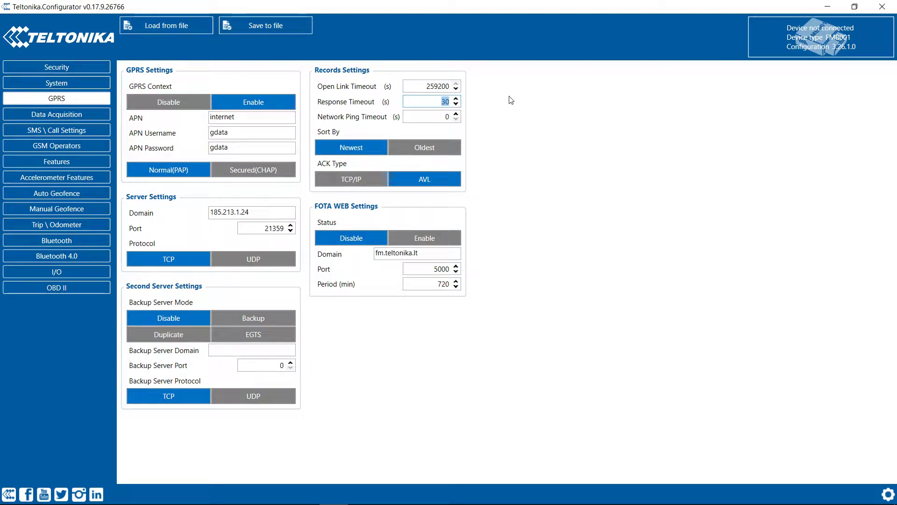
{"action": "type", "text": "30"}
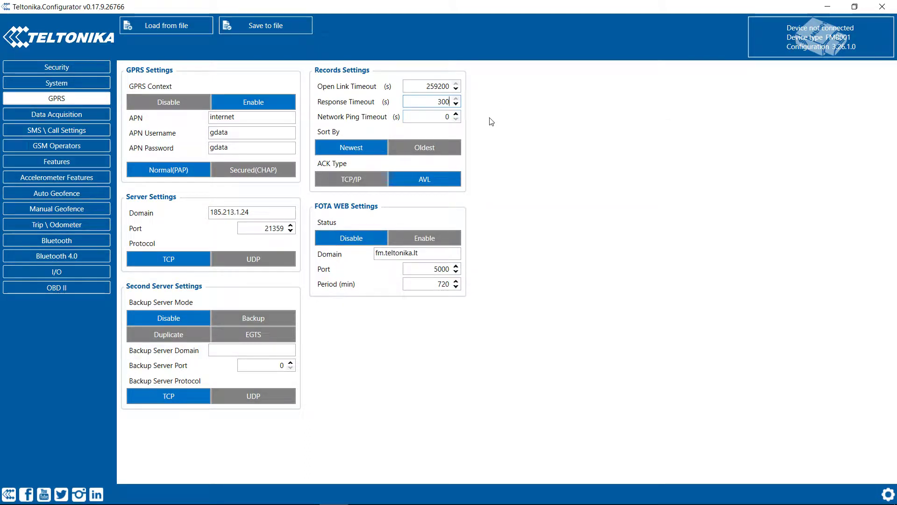
Step: On Data Acquisition, set On Stop Min Period 300 and Send Period 600 for Home, Roaming, Unknown
{"action": "left_click", "coordinate": [83, 112]}
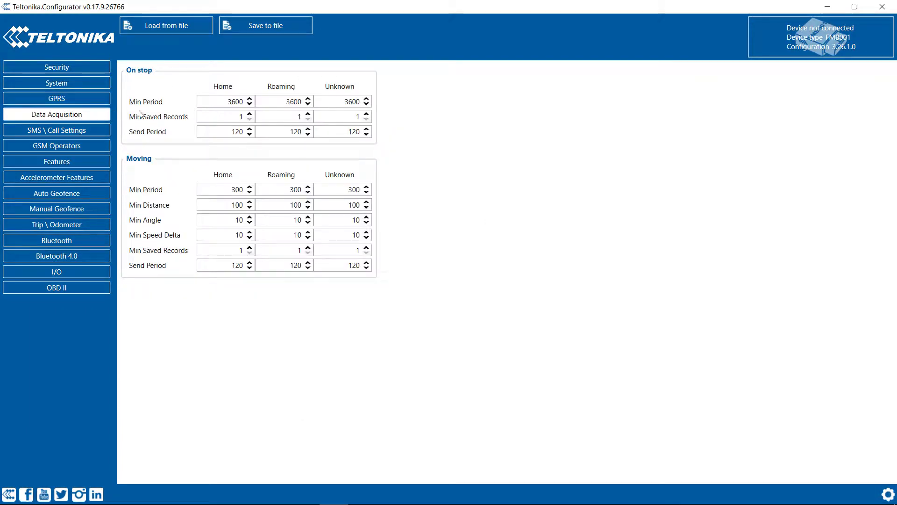
{"action": "double_click", "coordinate": [217, 100]}
{"action": "type", "text": "300"}
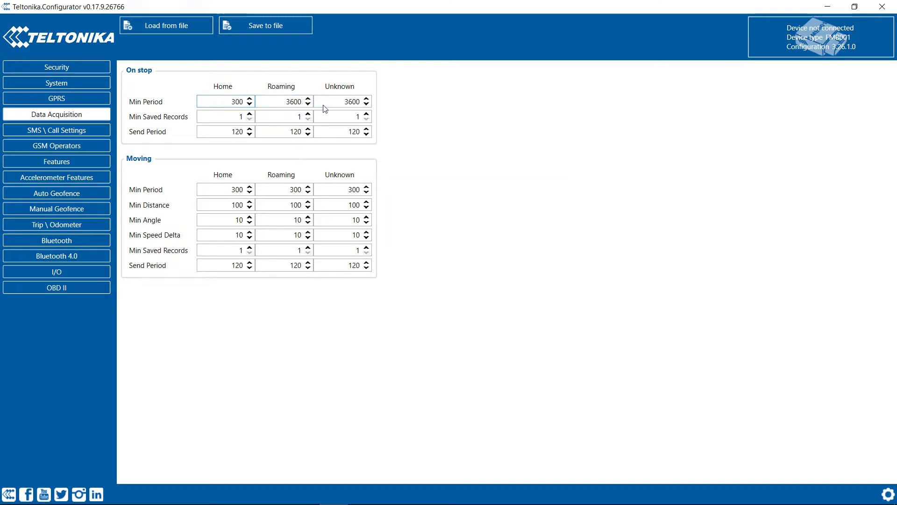
{"action": "double_click", "coordinate": [295, 101]}
{"action": "type", "text": "300"}
{"action": "double_click", "coordinate": [320, 103]}
{"action": "type", "text": "300"}
{"action": "double_click", "coordinate": [230, 131]}
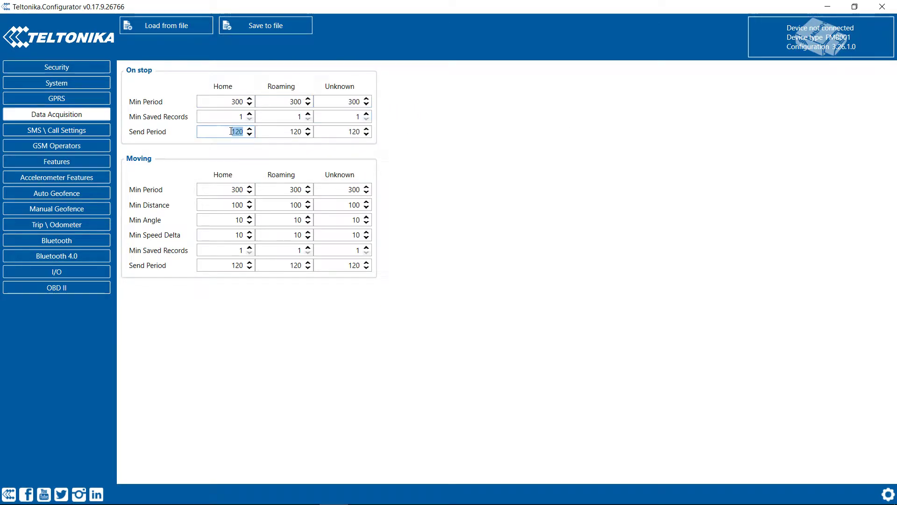
{"action": "type", "text": "600"}
{"action": "double_click", "coordinate": [295, 132]}
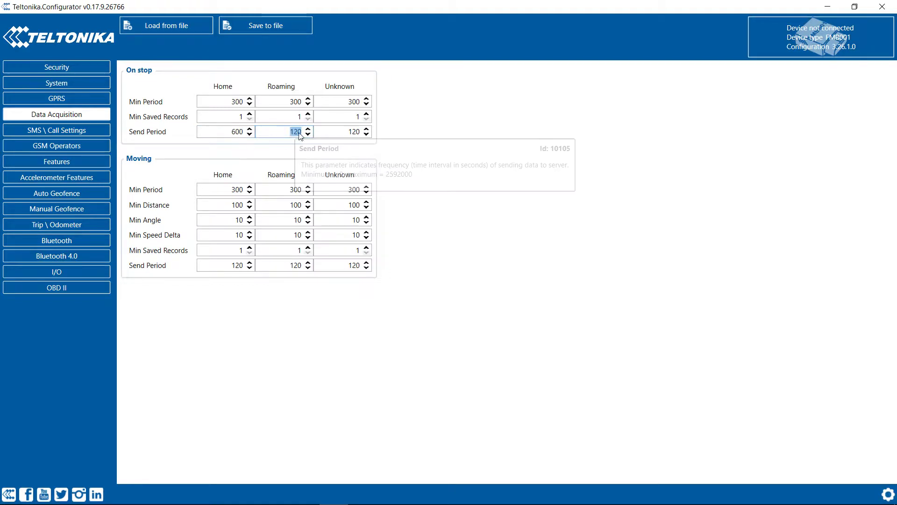
{"action": "type", "text": "600"}
{"action": "double_click", "coordinate": [346, 132]}
{"action": "type", "text": "600"}
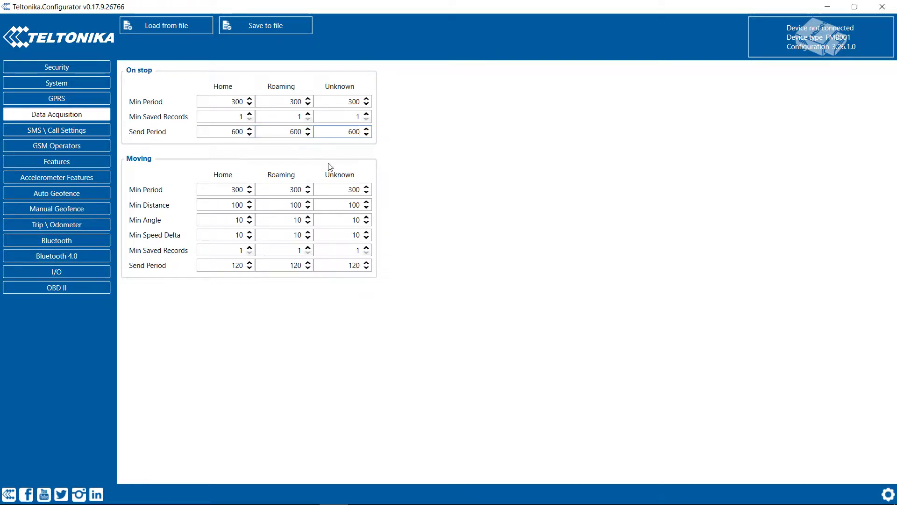
Step: Set Moving Min Period 120 and Min Distance 10 for Home, Roaming and Unknown
{"action": "double_click", "coordinate": [236, 189]}
{"action": "type", "text": "120"}
{"action": "double_click", "coordinate": [296, 189]}
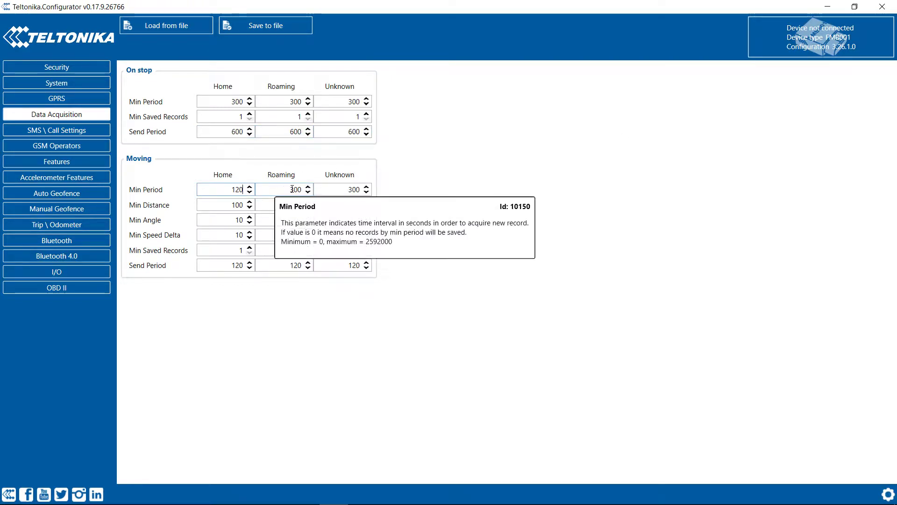
{"action": "type", "text": "120"}
{"action": "double_click", "coordinate": [346, 189]}
{"action": "type", "text": "120"}
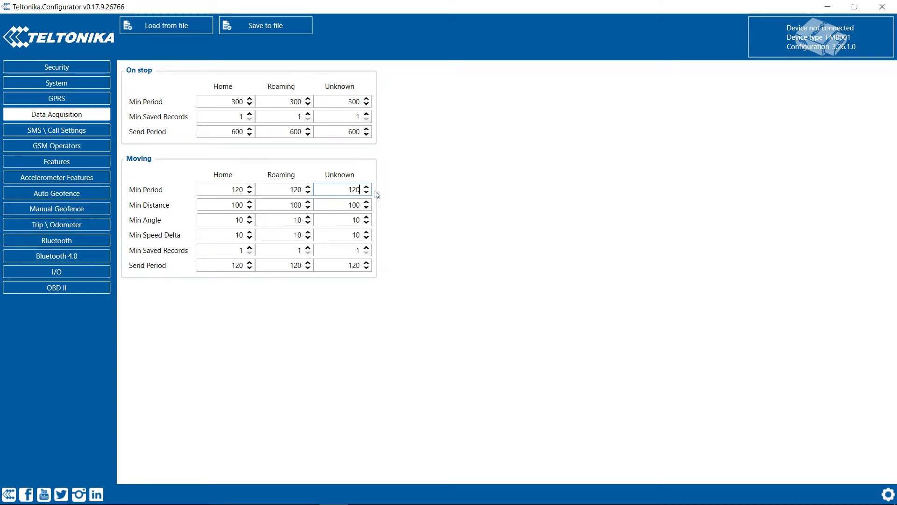
{"action": "double_click", "coordinate": [229, 205]}
{"action": "type", "text": "10"}
{"action": "double_click", "coordinate": [285, 201]}
{"action": "type", "text": "10"}
{"action": "double_click", "coordinate": [353, 203]}
{"action": "type", "text": "10"}
Step: Set the Moving Send Period to 180 for Home, Roaming and Unknown
{"action": "double_click", "coordinate": [234, 263]}
{"action": "type", "text": "180"}
{"action": "double_click", "coordinate": [292, 264]}
{"action": "type", "text": "180"}
{"action": "double_click", "coordinate": [335, 263]}
{"action": "type", "text": "18"}
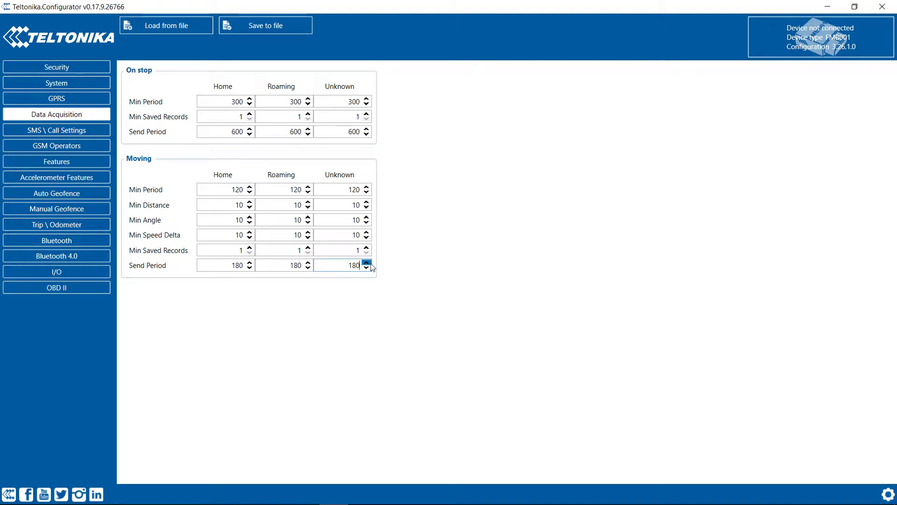
{"action": "left_click", "coordinate": [422, 241]}
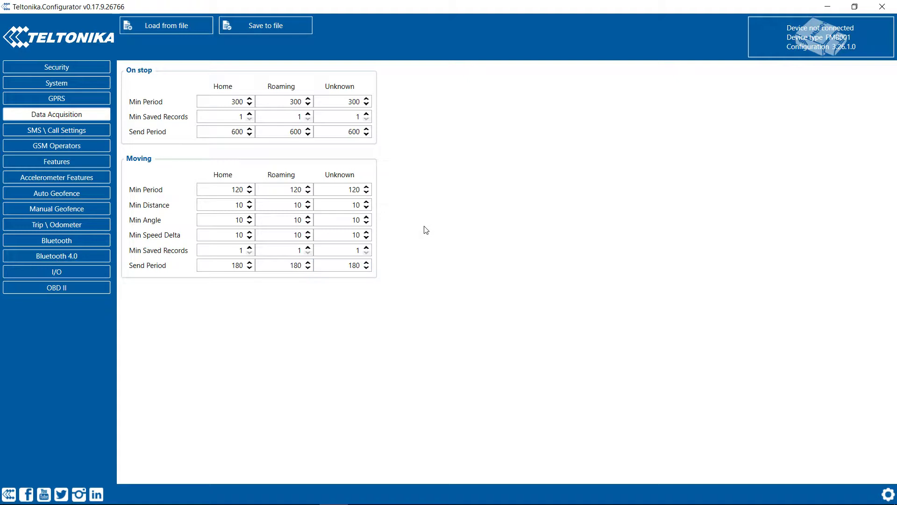
{"action": "left_click", "coordinate": [74, 133]}
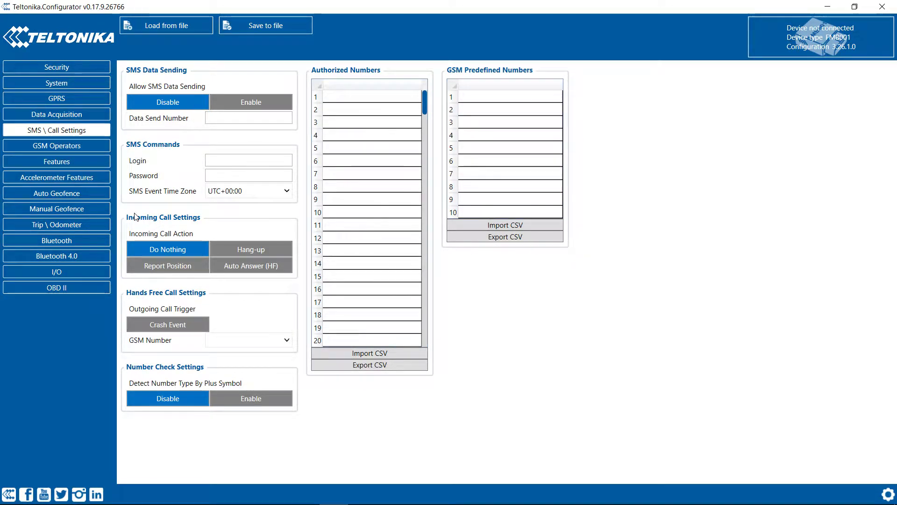
Step: Click through the Authorized Numbers rows, leaving them empty
{"action": "mouse_move", "coordinate": [180, 198]}
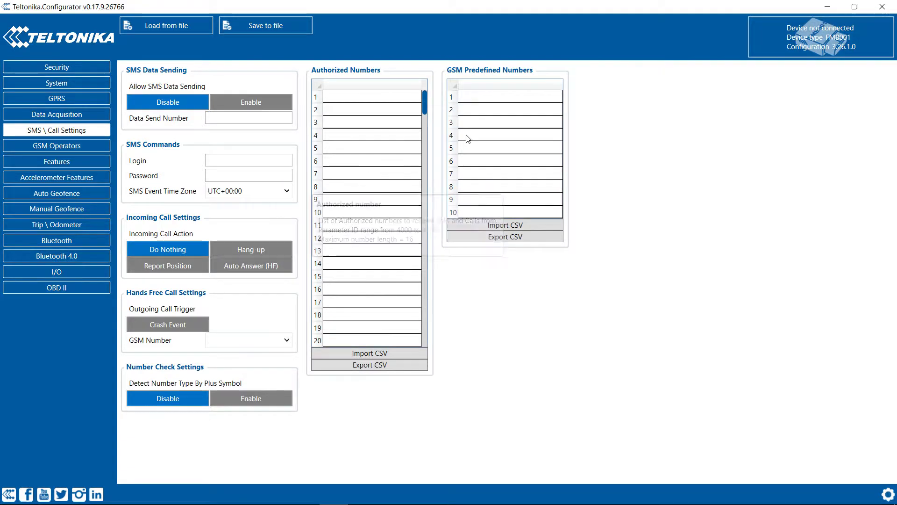
{"action": "mouse_move", "coordinate": [478, 131]}
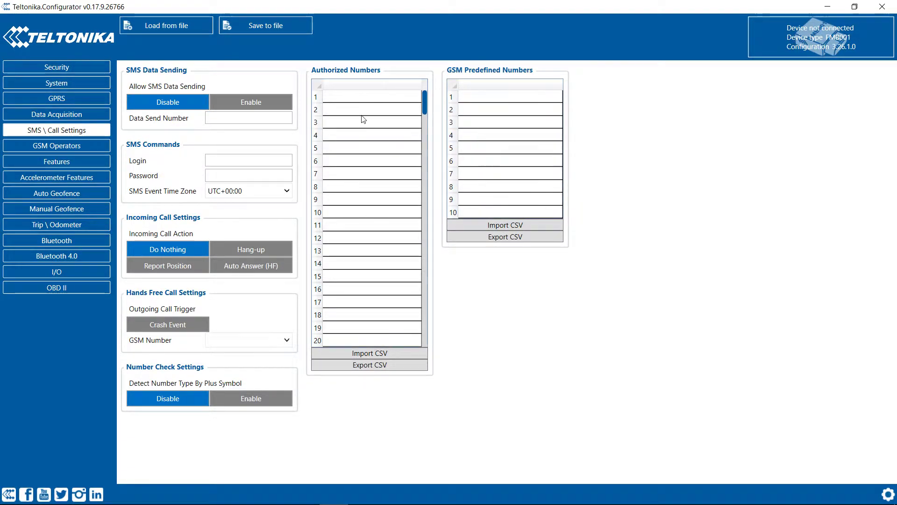
{"action": "left_click", "coordinate": [361, 99]}
{"action": "left_click", "coordinate": [363, 101]}
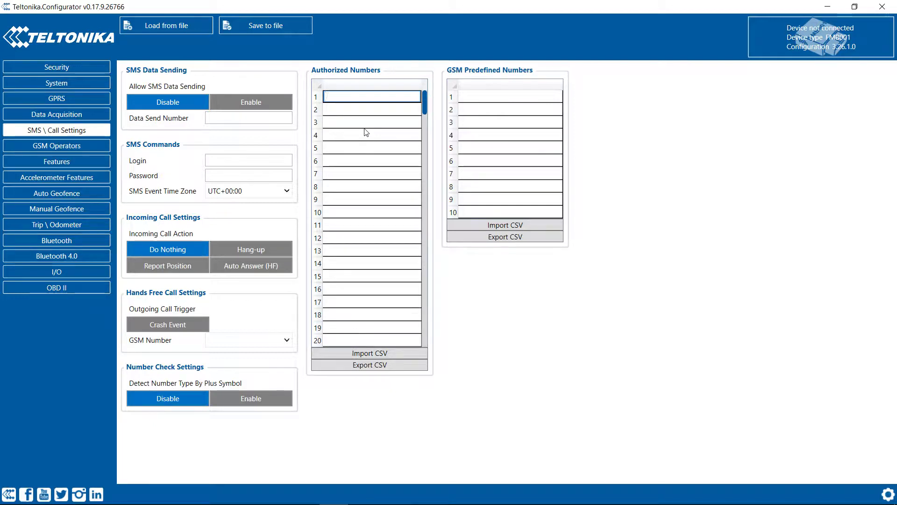
{"action": "left_click", "coordinate": [393, 123]}
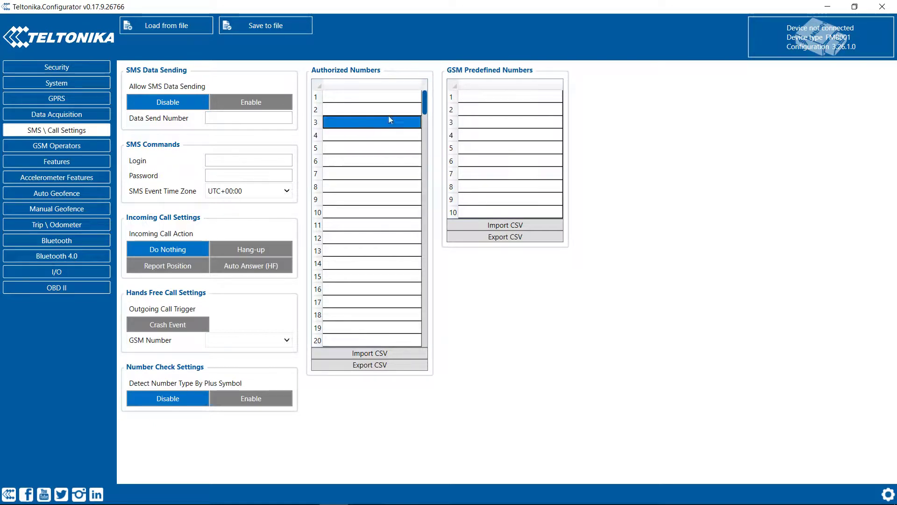
{"action": "left_click", "coordinate": [391, 94]}
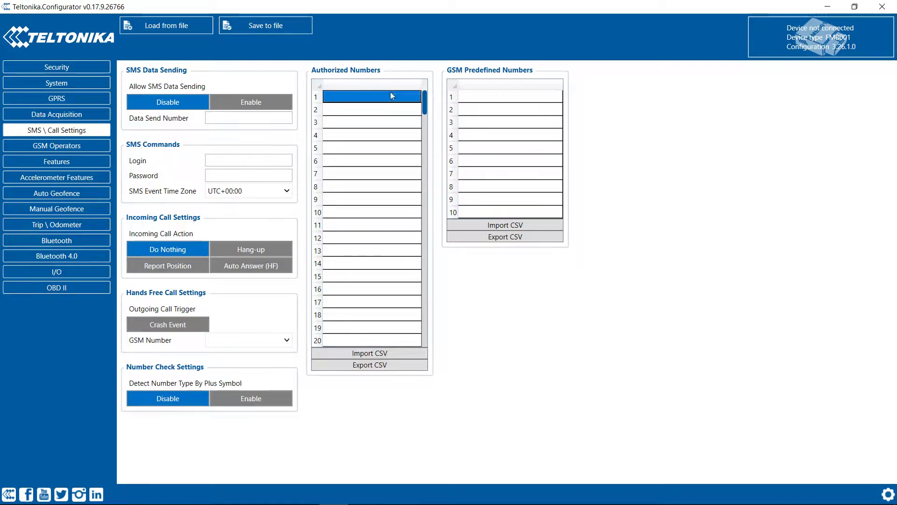
Step: Check the GSM Predefined Numbers rows and Data Send Number field, leaving them empty
{"action": "left_click", "coordinate": [474, 100]}
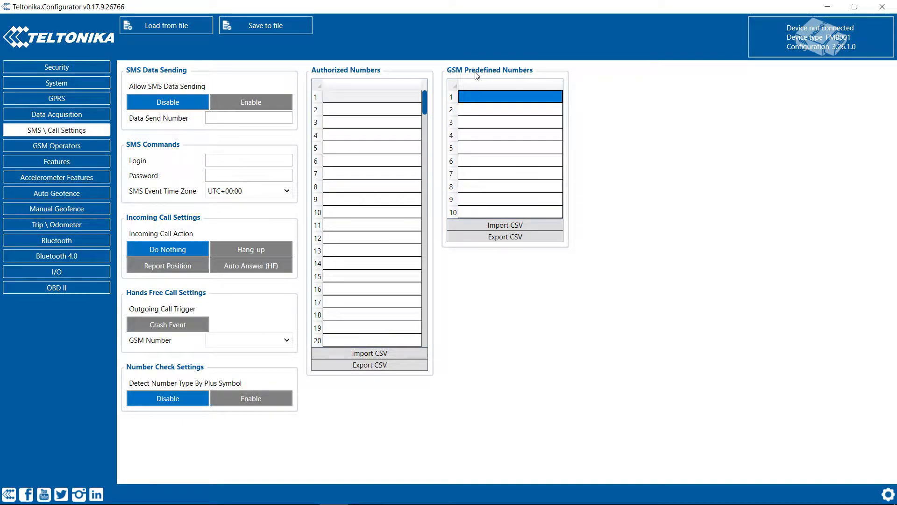
{"action": "left_click", "coordinate": [503, 96]}
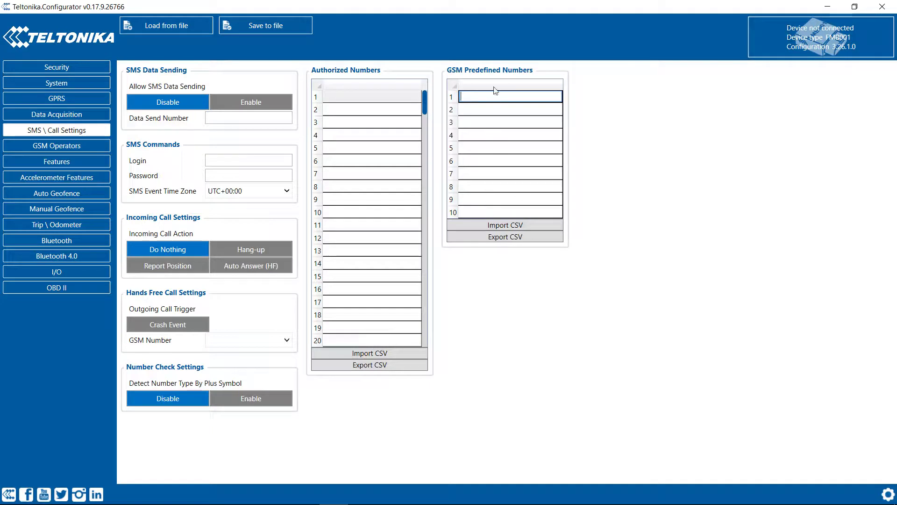
{"action": "left_click", "coordinate": [466, 123]}
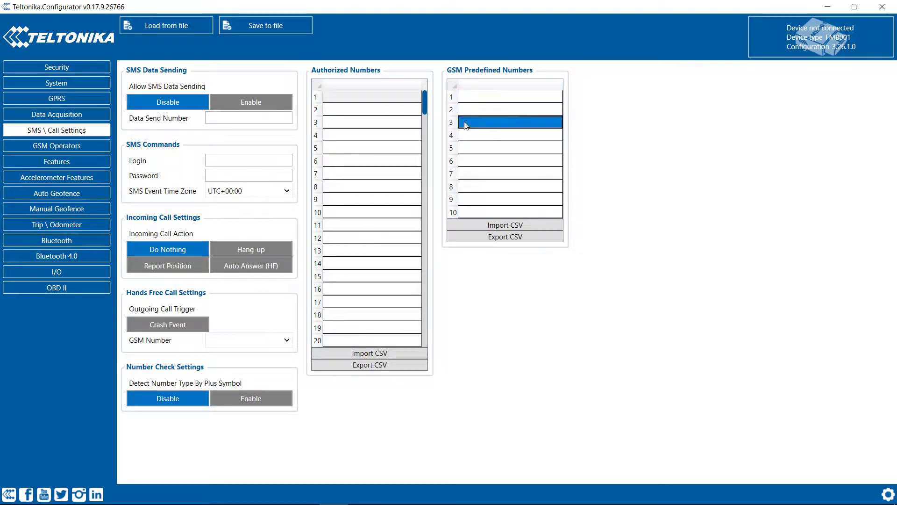
{"action": "left_click", "coordinate": [469, 177]}
{"action": "left_click", "coordinate": [494, 138]}
{"action": "left_click", "coordinate": [496, 125]}
{"action": "left_click", "coordinate": [496, 176]}
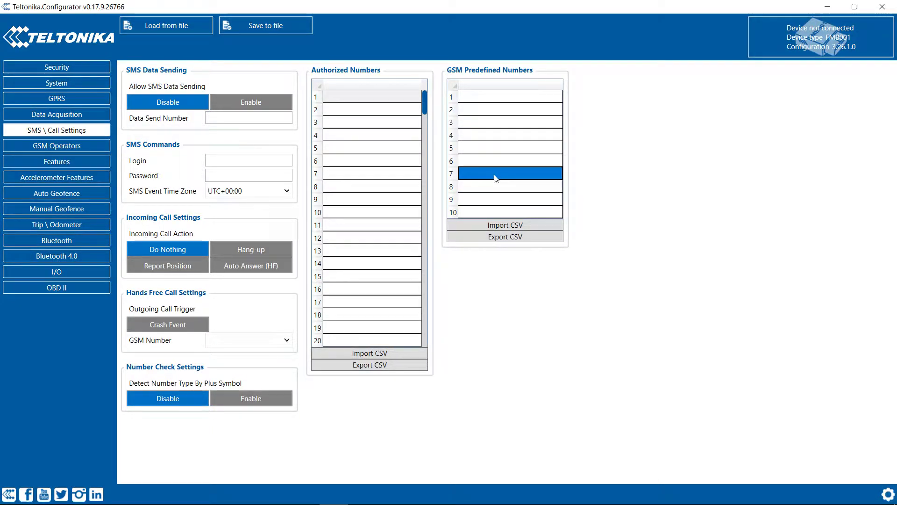
{"action": "left_click", "coordinate": [231, 116]}
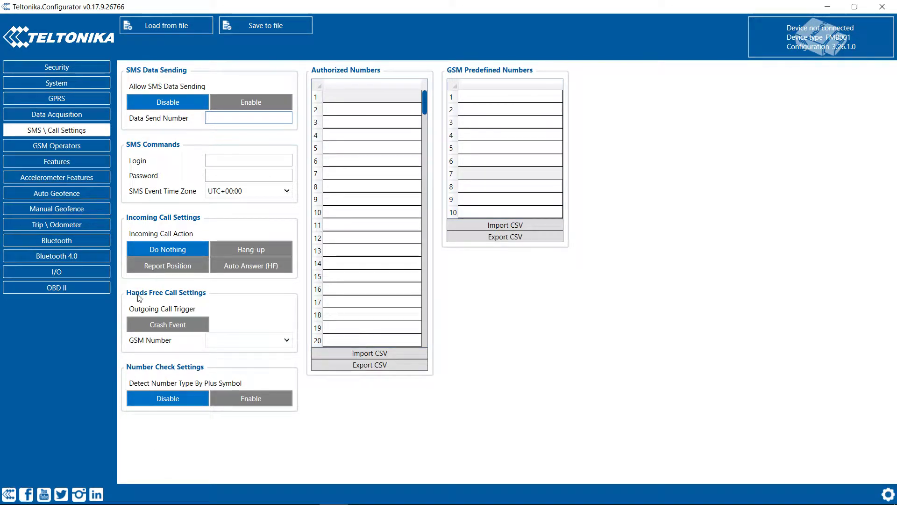
{"action": "left_click", "coordinate": [67, 147]}
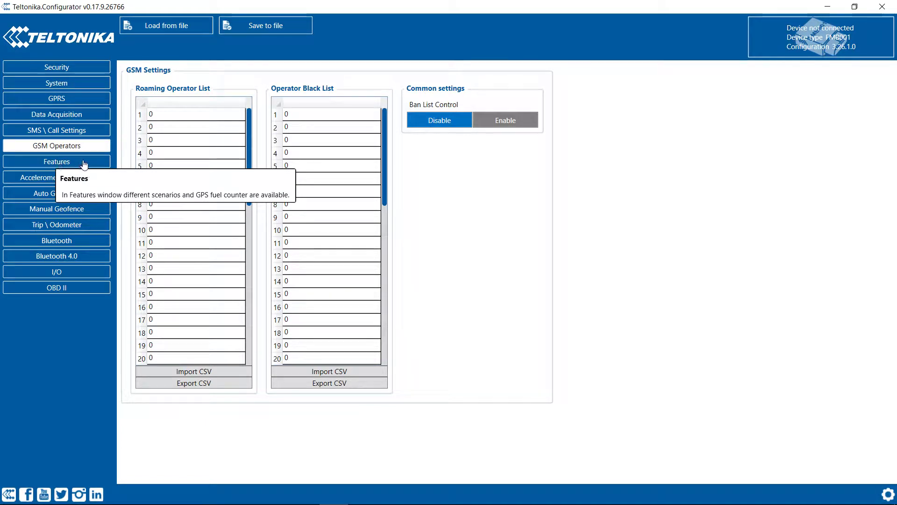
Step: Show the Features page with Green Driving, Over Speeding and Jamming scenarios
{"action": "left_click", "coordinate": [81, 164]}
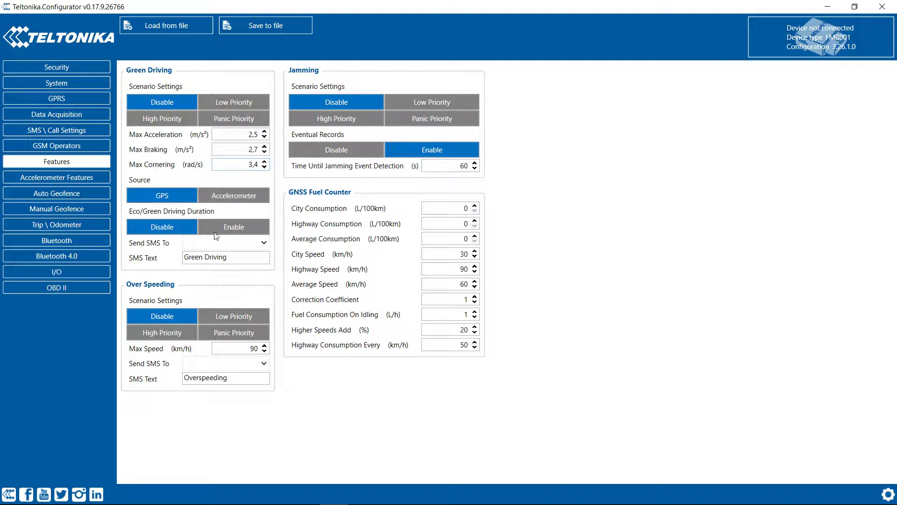
Step: Show the Accelerometer Features page with Excessive Idling, Unplug, Towing and Crash Detection scenarios
{"action": "left_click", "coordinate": [80, 178]}
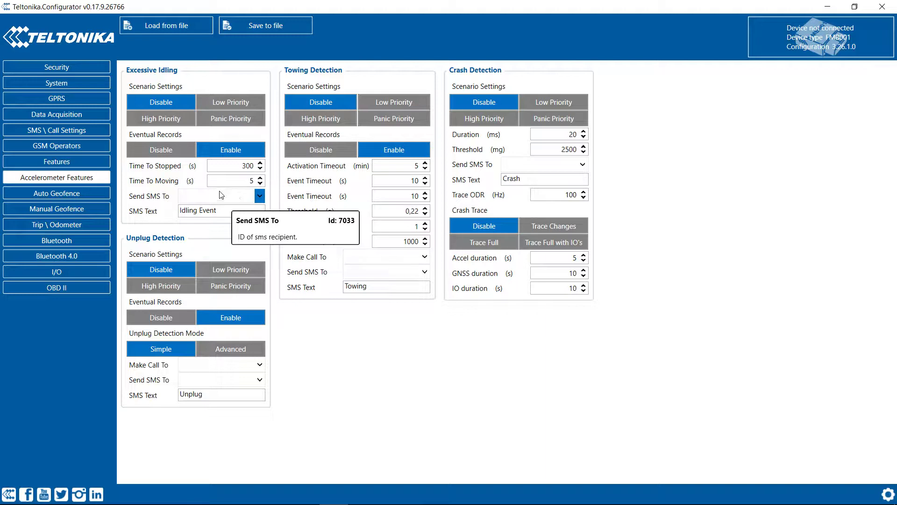
Step: Enter a phone number in GSM Predefined Numbers row 1 under SMS \ Call Settings
{"action": "left_click", "coordinate": [69, 119]}
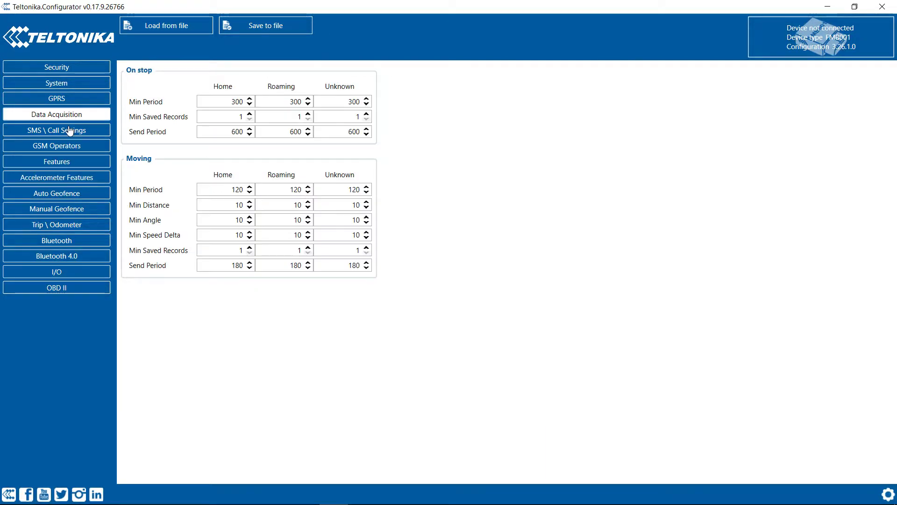
{"action": "left_click", "coordinate": [68, 130]}
{"action": "left_click", "coordinate": [478, 97]}
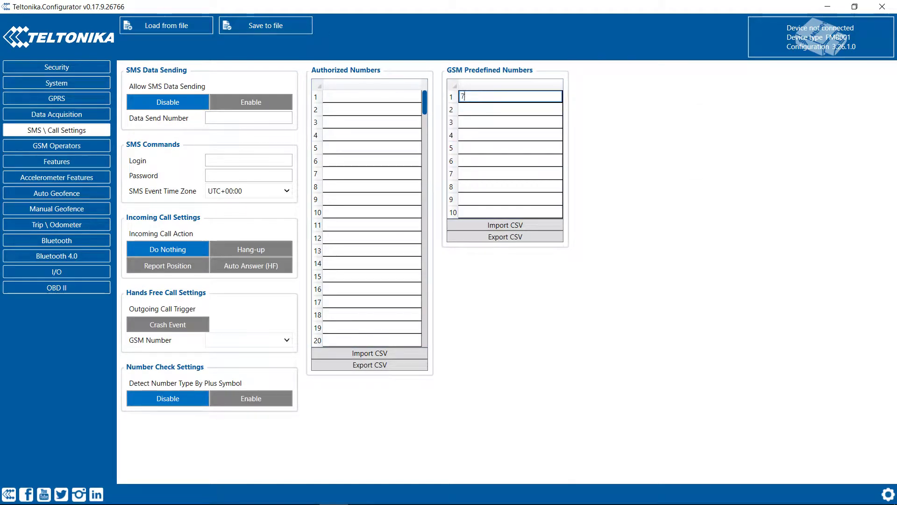
{"action": "type", "text": "79999999999"}
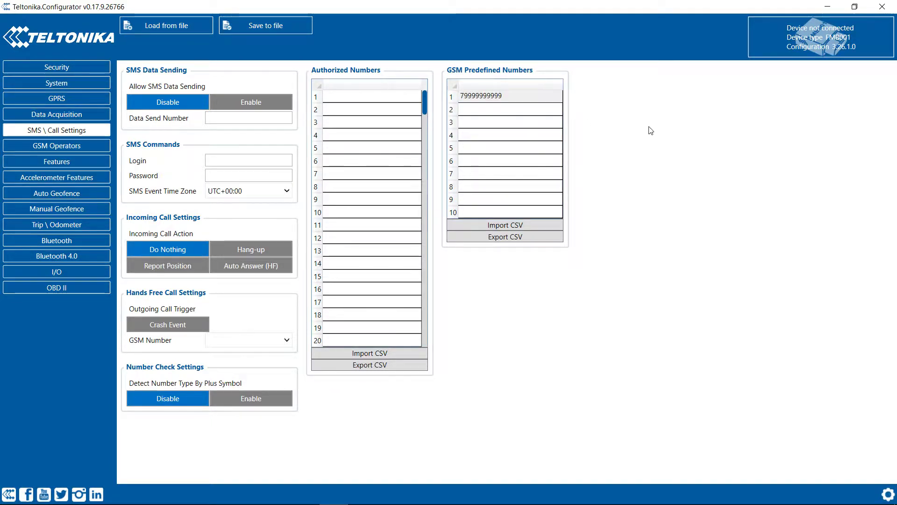
{"action": "left_click", "coordinate": [51, 149]}
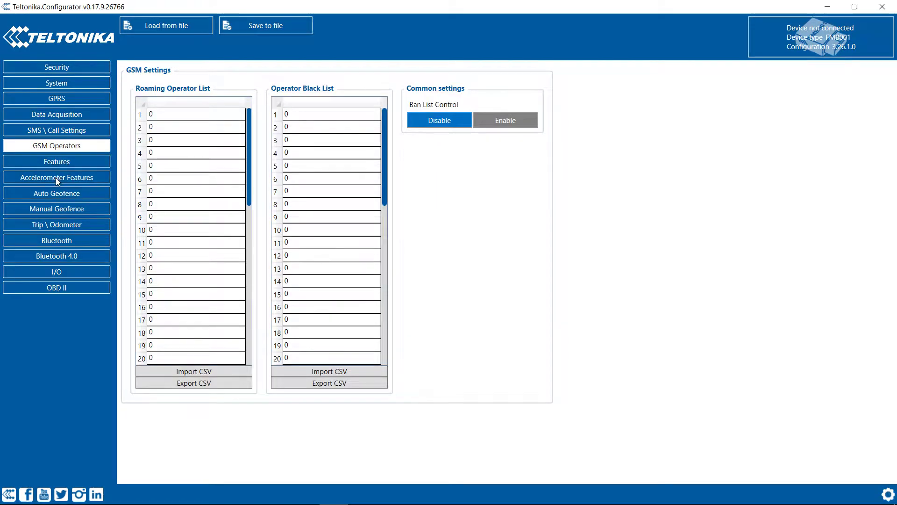
Step: Make Excessive Idling Low Priority, 300 s stopped, 5 s moving, Idling Event SMS to predefined number
{"action": "left_click", "coordinate": [56, 177]}
{"action": "left_click", "coordinate": [255, 199]}
{"action": "left_click", "coordinate": [215, 224]}
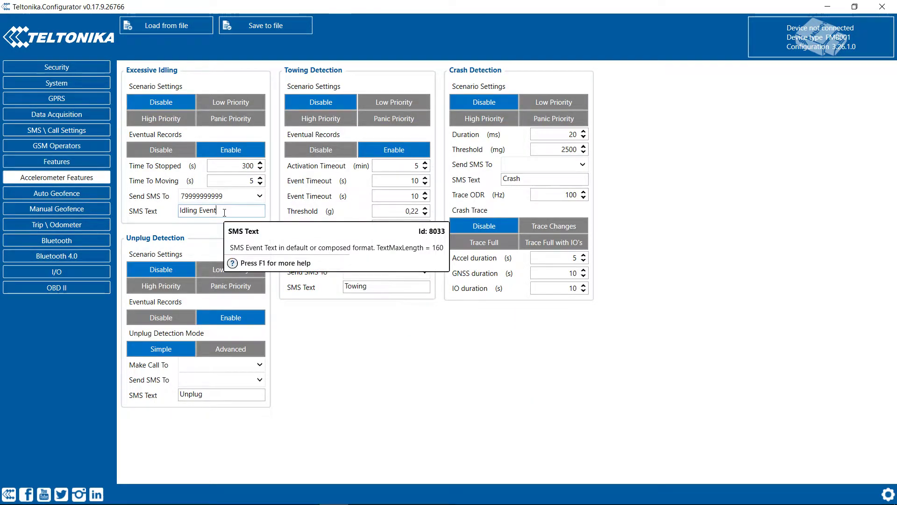
{"action": "left_click", "coordinate": [225, 211]}
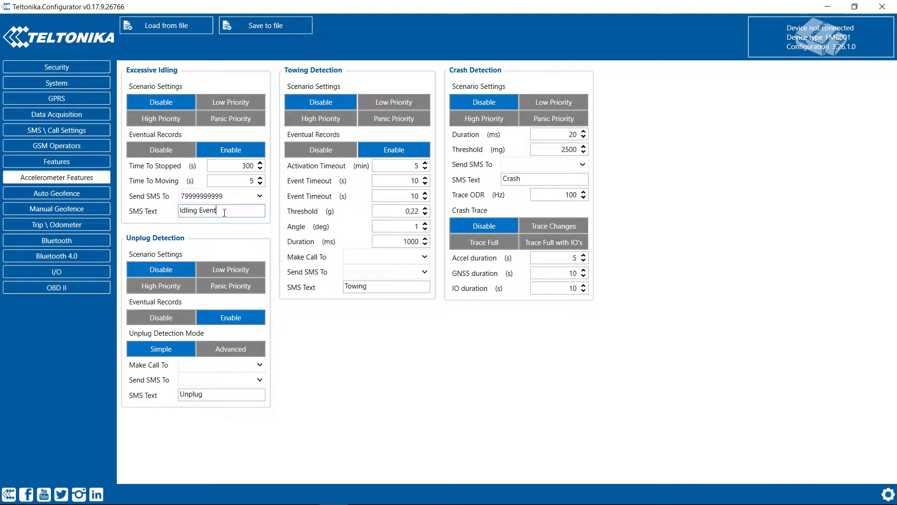
{"action": "left_click", "coordinate": [220, 104]}
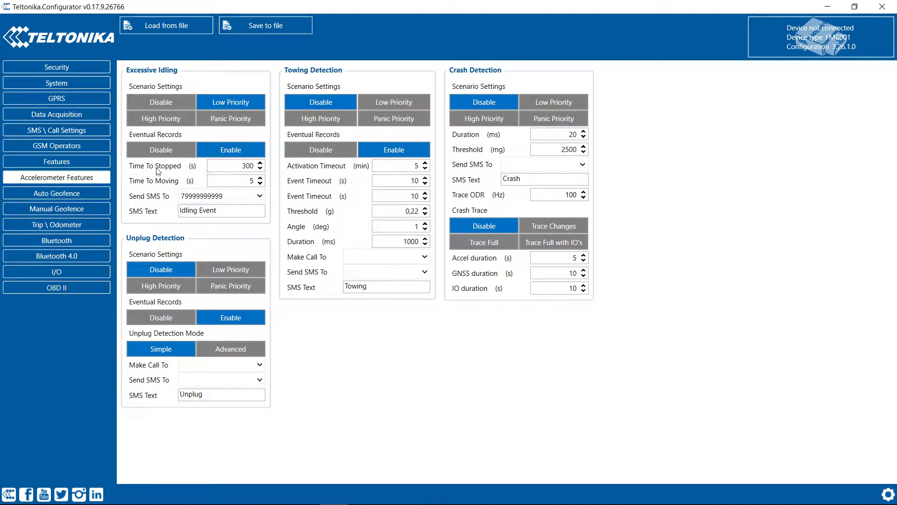
{"action": "mouse_move", "coordinate": [163, 171]}
{"action": "double_click", "coordinate": [220, 169]}
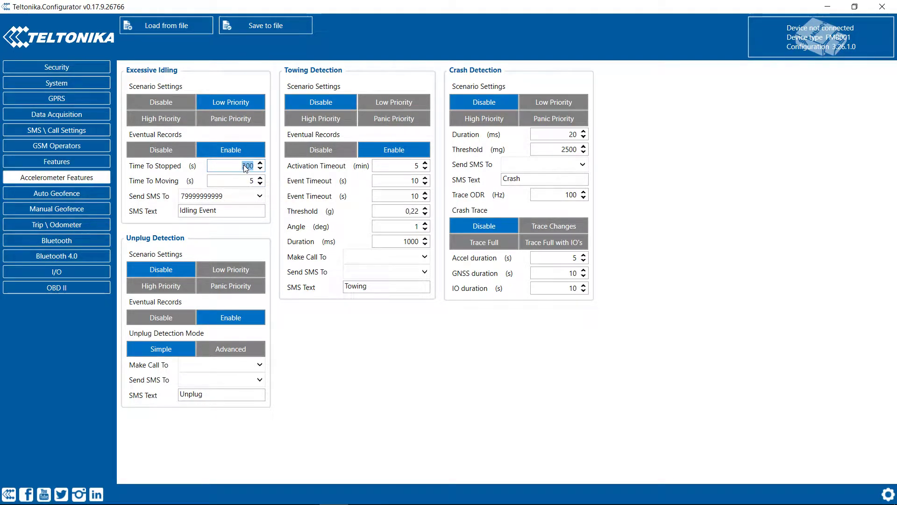
{"action": "double_click", "coordinate": [248, 182]}
{"action": "left_click", "coordinate": [219, 208]}
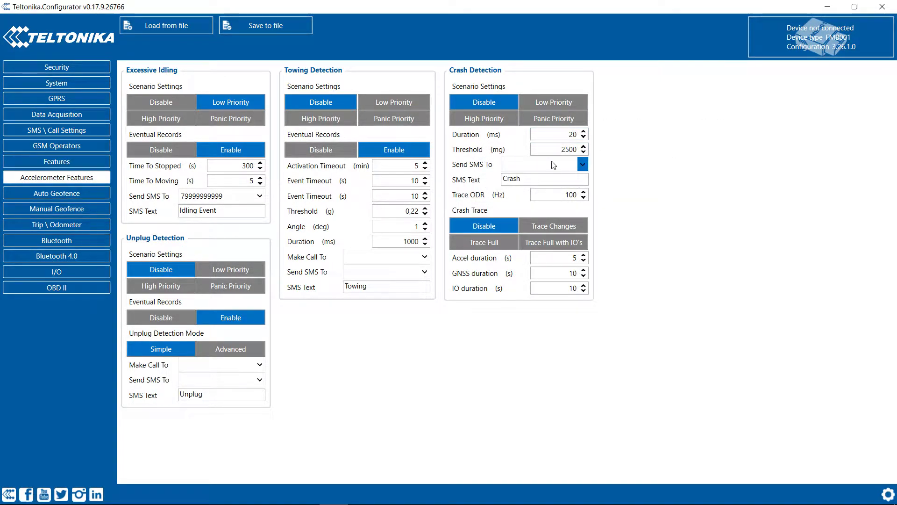
Step: Make Crash Detection a Low priority event that texts the configured number, then open Auto Geofence
{"action": "left_click", "coordinate": [553, 103]}
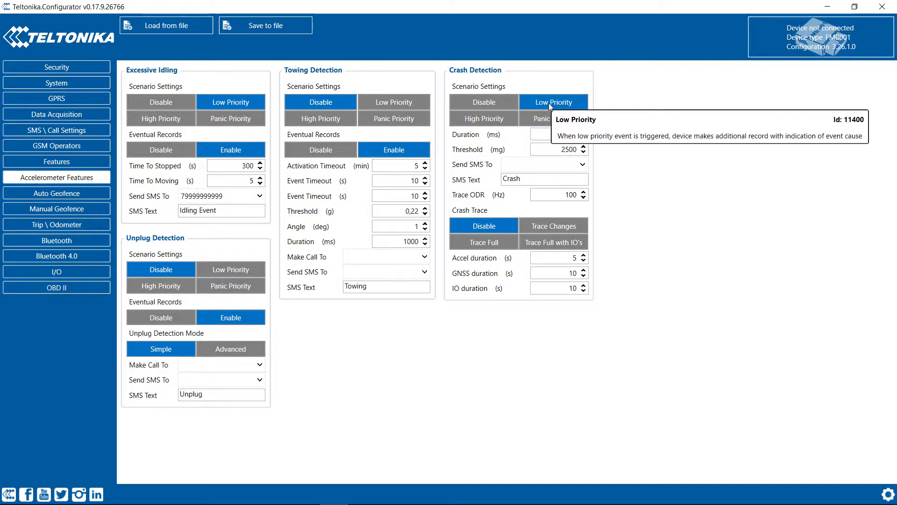
{"action": "left_click", "coordinate": [552, 162]}
{"action": "left_click", "coordinate": [519, 188]}
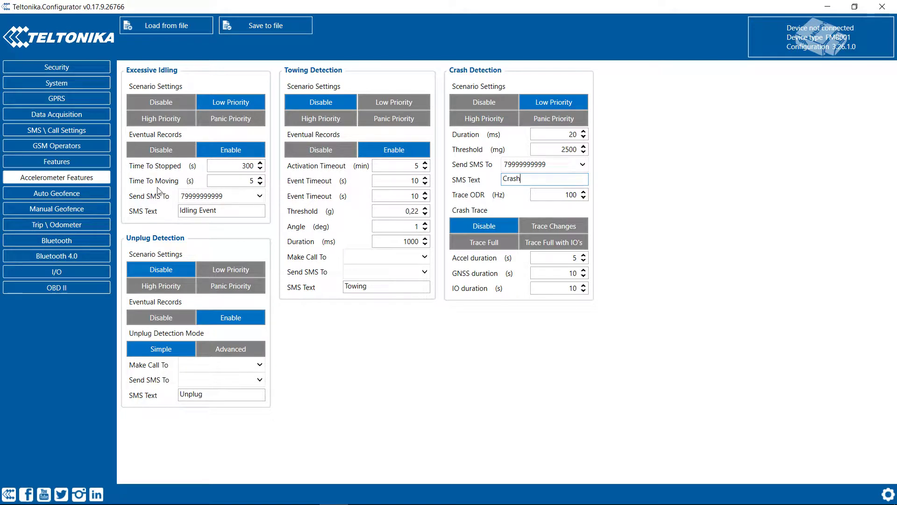
{"action": "left_click", "coordinate": [79, 201]}
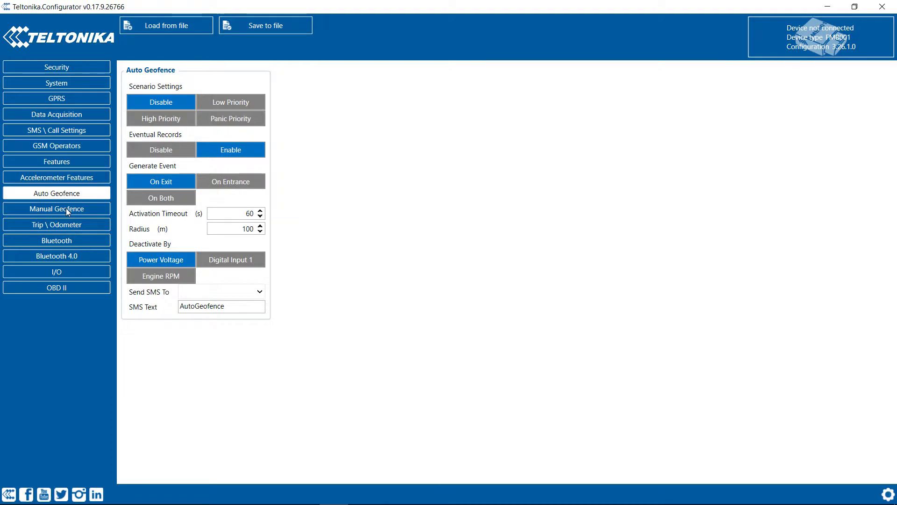
Step: Open the Manual Geofence page showing geozone 1 and the world map
{"action": "left_click", "coordinate": [49, 208]}
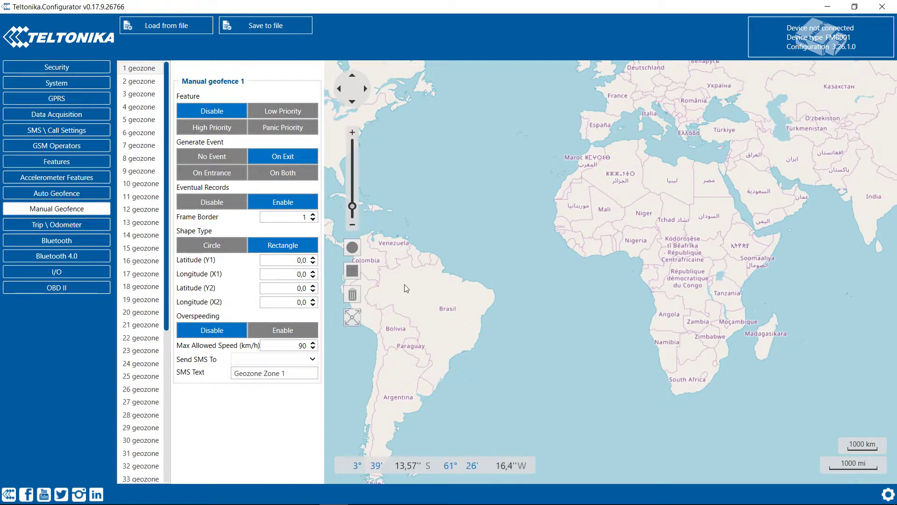
Step: Pan the map to Europe and Asia and set geozone 1 to generate events On Both
{"action": "left_click", "coordinate": [353, 271]}
{"action": "left_click_drag", "start_coordinate": [664, 223], "coordinate": [446, 398]}
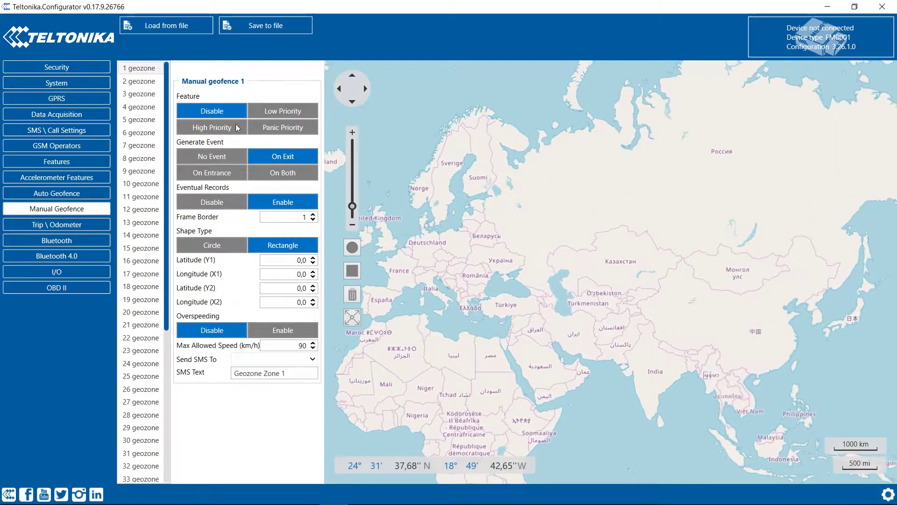
{"action": "left_click", "coordinate": [213, 161]}
{"action": "left_click", "coordinate": [281, 158]}
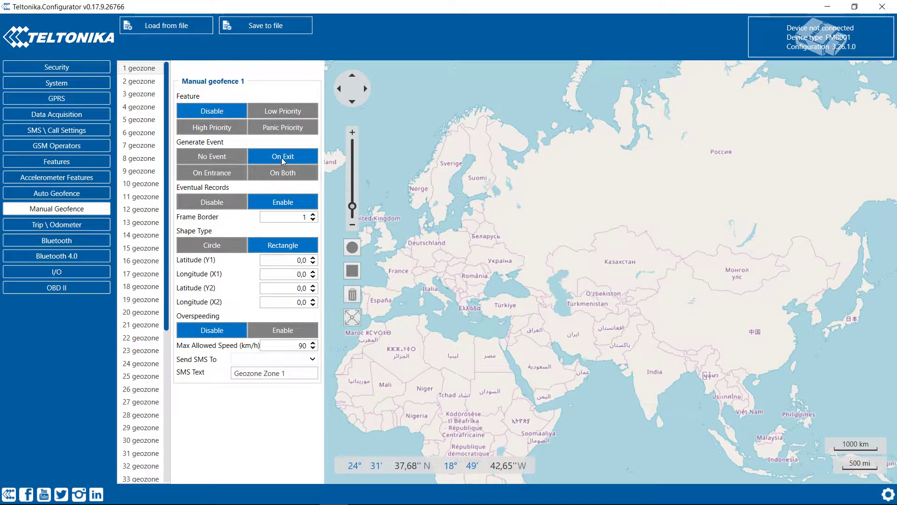
{"action": "left_click", "coordinate": [212, 173]}
{"action": "left_click", "coordinate": [274, 174]}
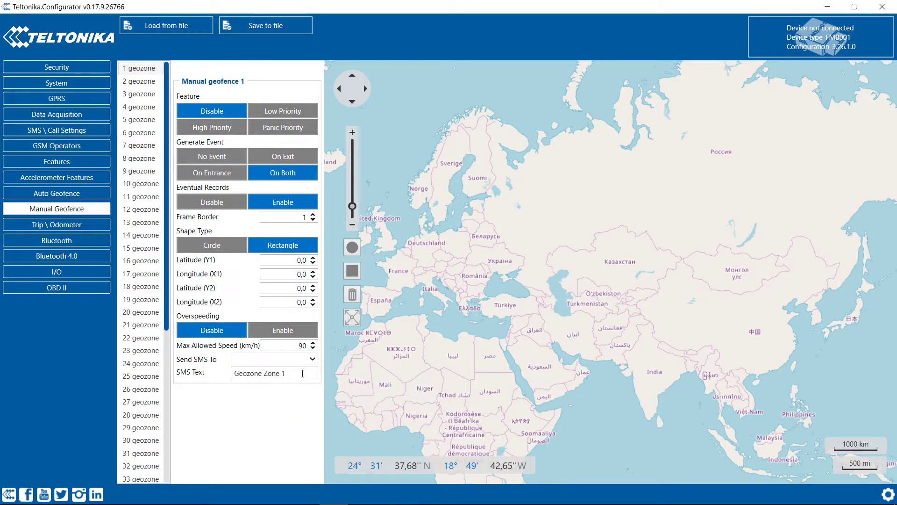
Step: Open the Trip \ Odometer settings
{"action": "scroll", "coordinate": [172, 313], "scroll_direction": "down", "scroll_amount": 3}
{"action": "scroll", "coordinate": [173, 314], "scroll_direction": "down", "scroll_amount": 3}
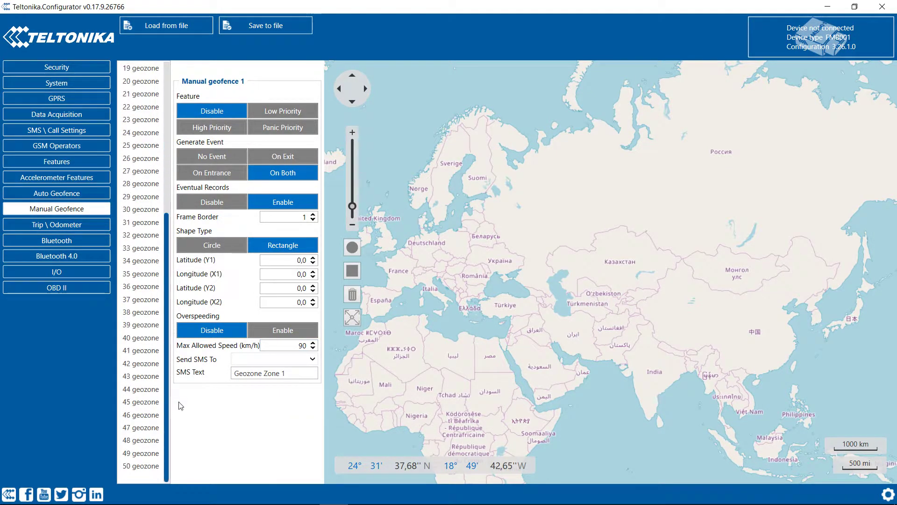
{"action": "scroll", "coordinate": [176, 290], "scroll_direction": "up", "scroll_amount": 6}
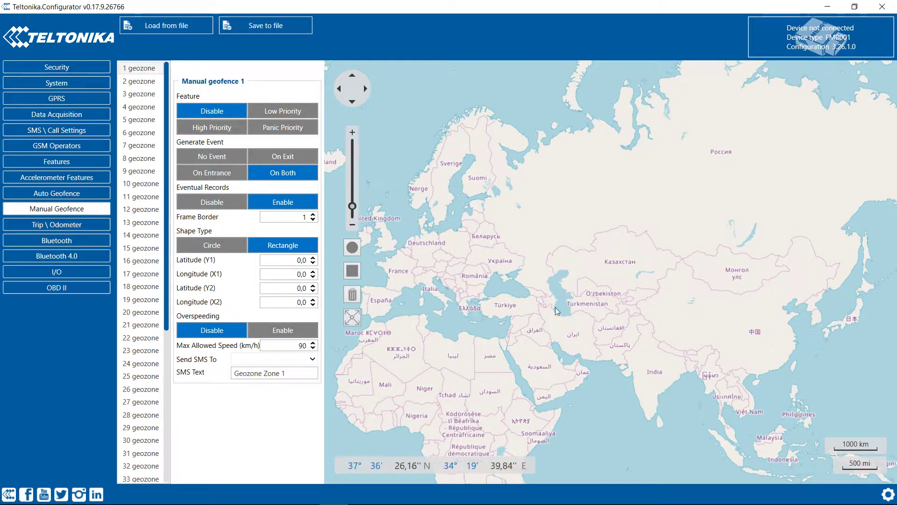
{"action": "left_click", "coordinate": [61, 225]}
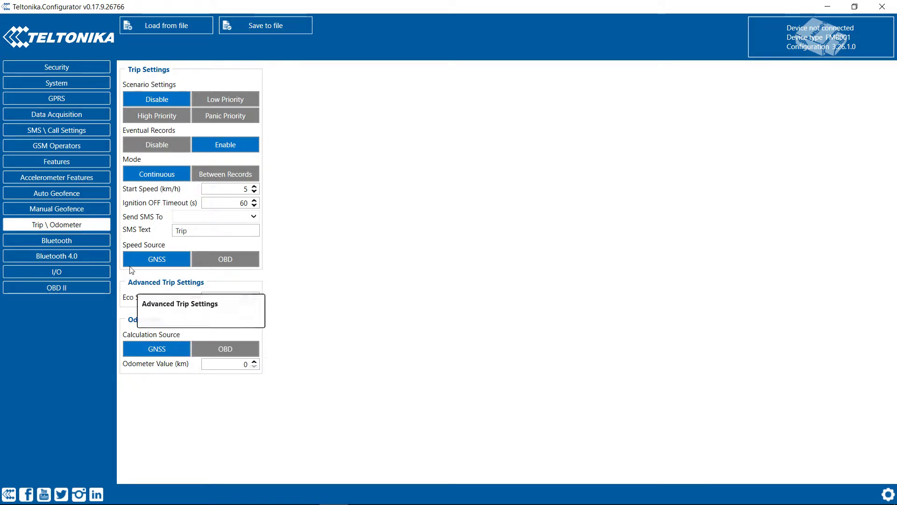
Step: On the Bluetooth page, set BT Radio to Enable (visible) and check the local name and PIN
{"action": "left_click", "coordinate": [68, 240]}
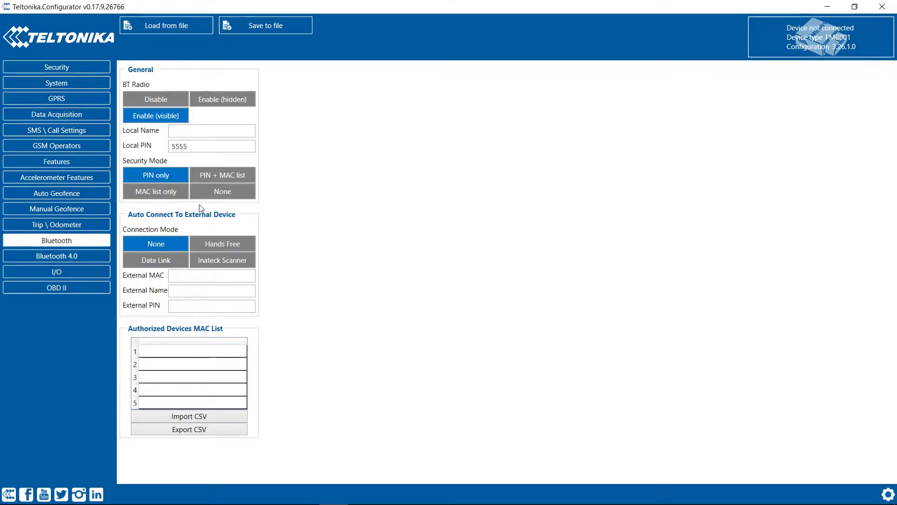
{"action": "left_click", "coordinate": [159, 101]}
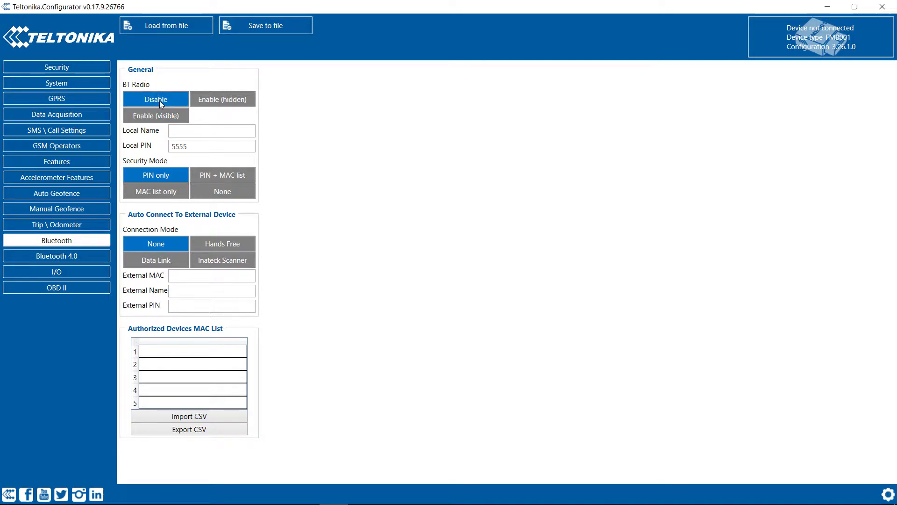
{"action": "left_click", "coordinate": [229, 101]}
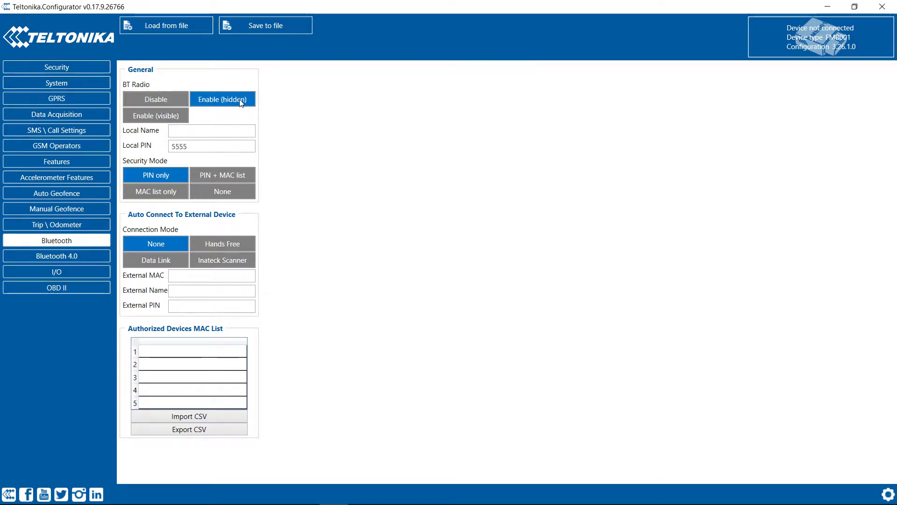
{"action": "left_click", "coordinate": [159, 117]}
{"action": "left_click", "coordinate": [193, 133]}
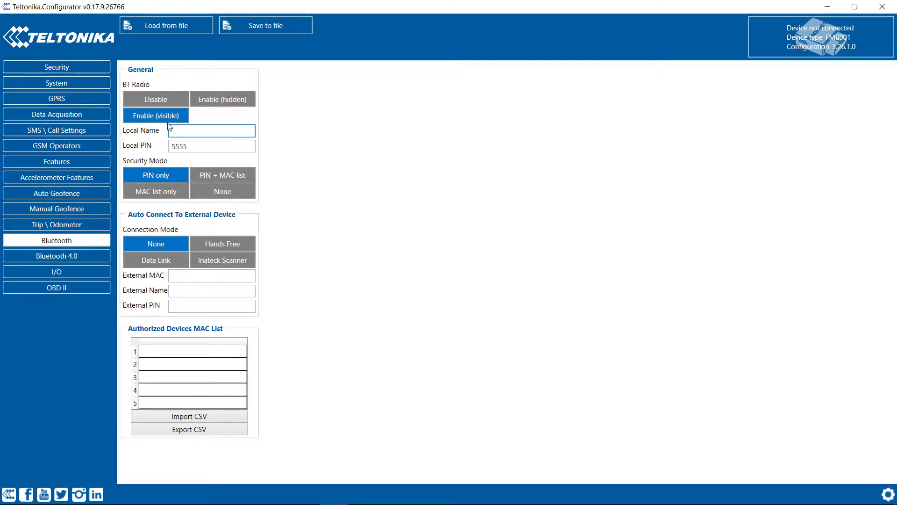
{"action": "left_click", "coordinate": [194, 146]}
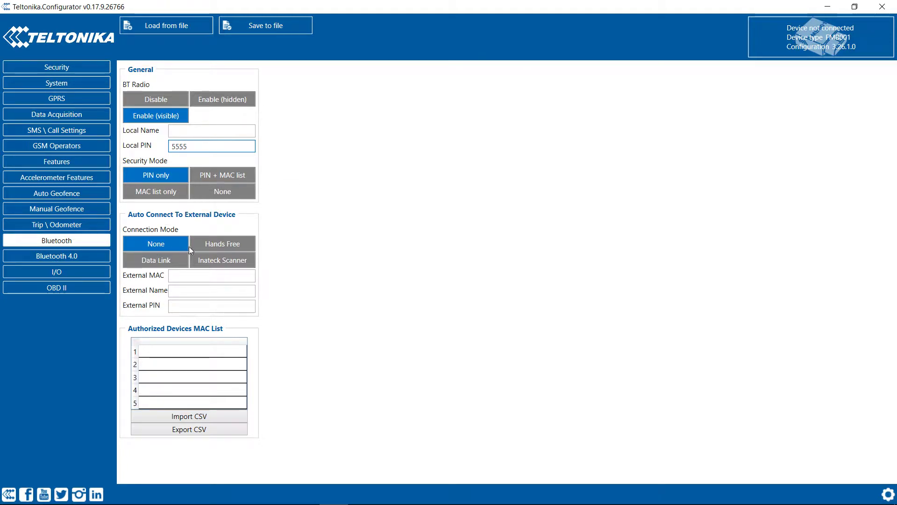
Step: Set Bluetooth auto-connect mode to Hands Free, then open the Bluetooth 4.0 settings
{"action": "left_click", "coordinate": [237, 244]}
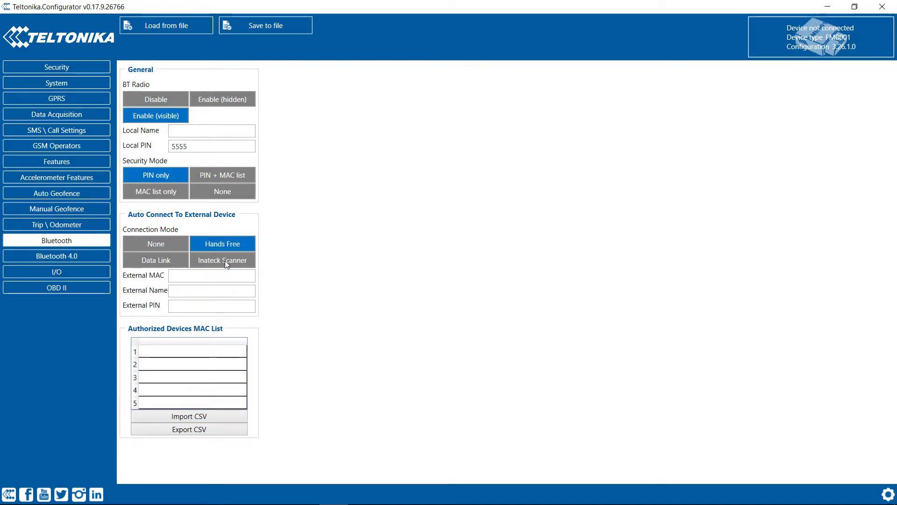
{"action": "left_click", "coordinate": [226, 260]}
{"action": "left_click", "coordinate": [198, 287]}
{"action": "left_click", "coordinate": [200, 305]}
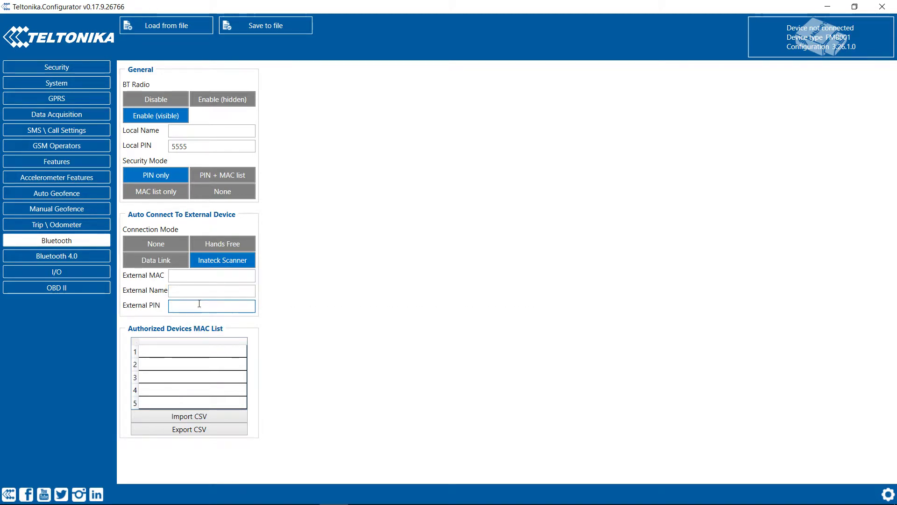
{"action": "mouse_move", "coordinate": [204, 304]}
{"action": "left_click", "coordinate": [190, 352]}
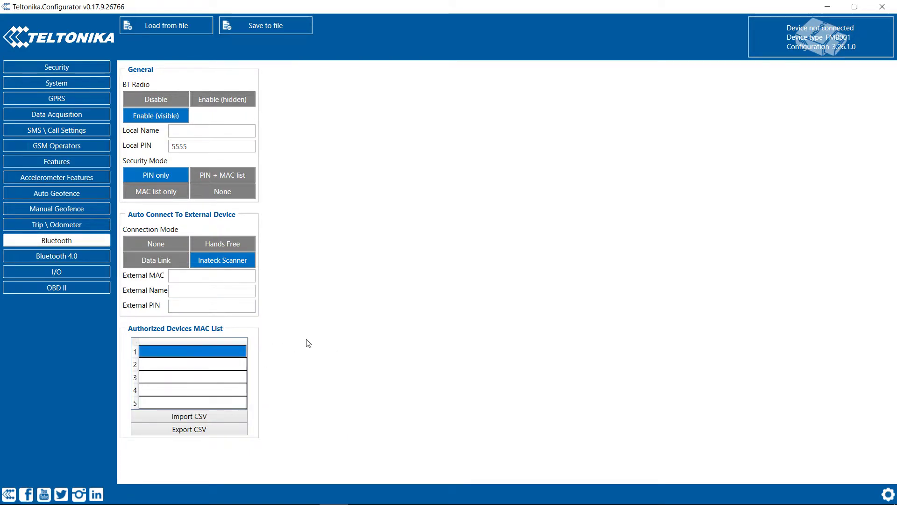
{"action": "left_click", "coordinate": [232, 241]}
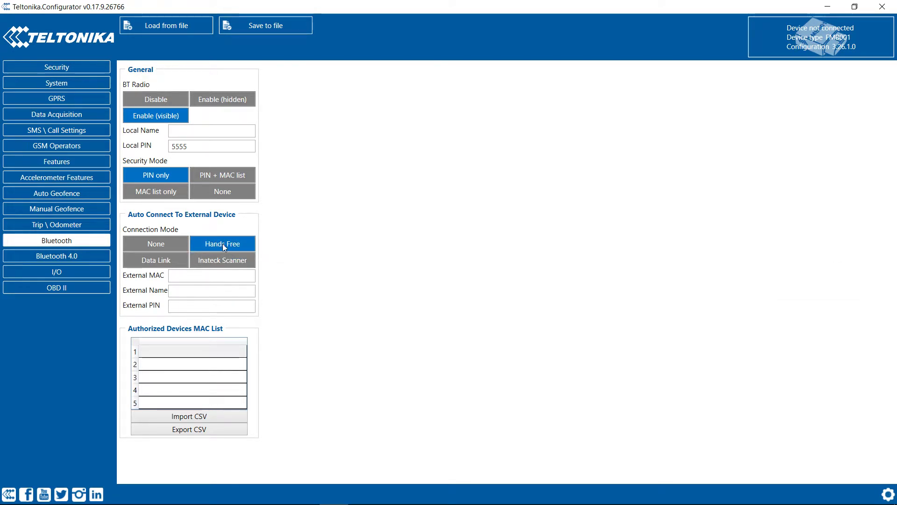
{"action": "mouse_move", "coordinate": [223, 245]}
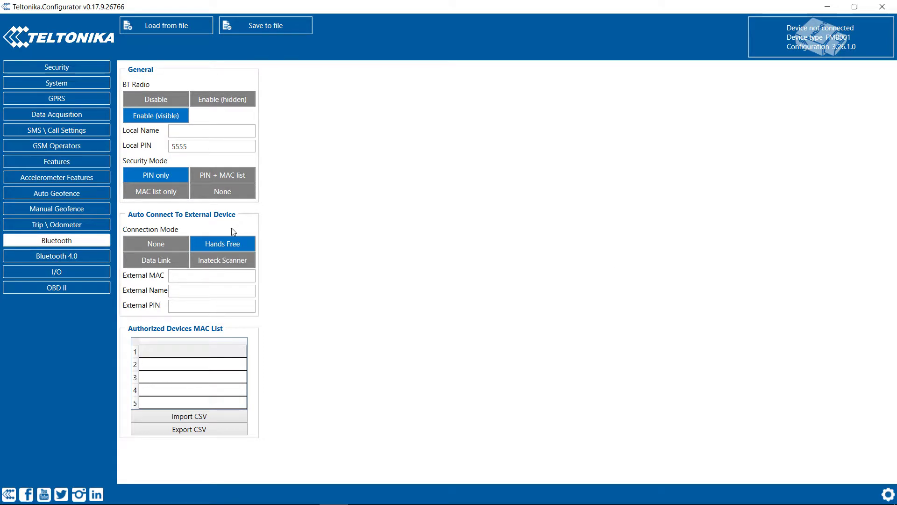
{"action": "left_click", "coordinate": [71, 260]}
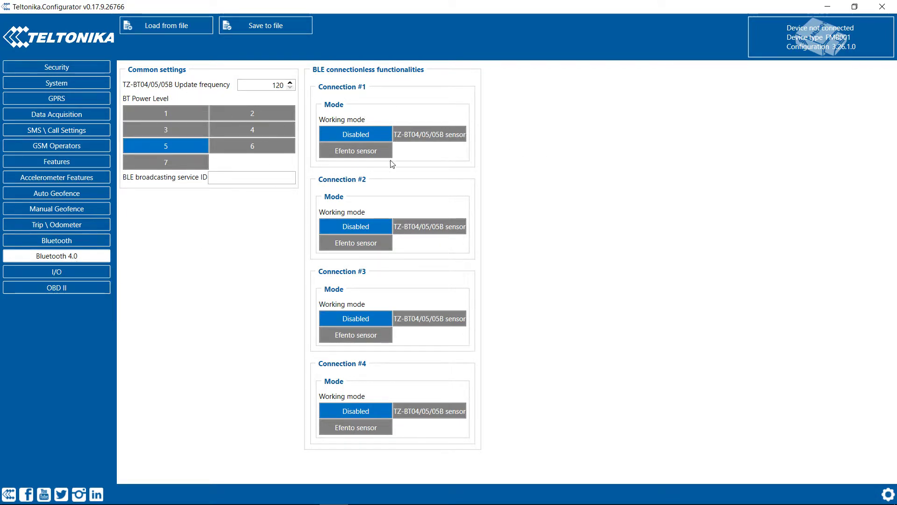
Step: Open the I/O table and look through its priority, level and event columns
{"action": "left_click", "coordinate": [60, 272]}
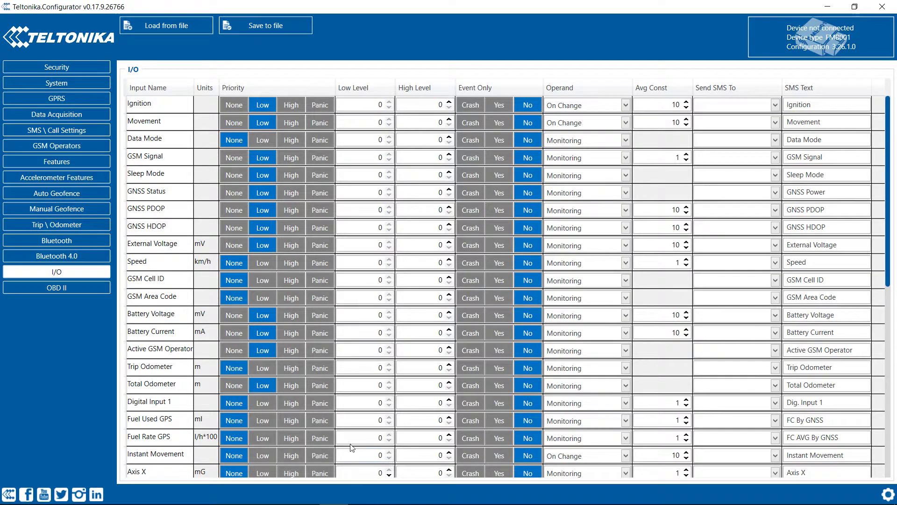
{"action": "scroll", "coordinate": [196, 255], "scroll_direction": "down", "scroll_amount": 4}
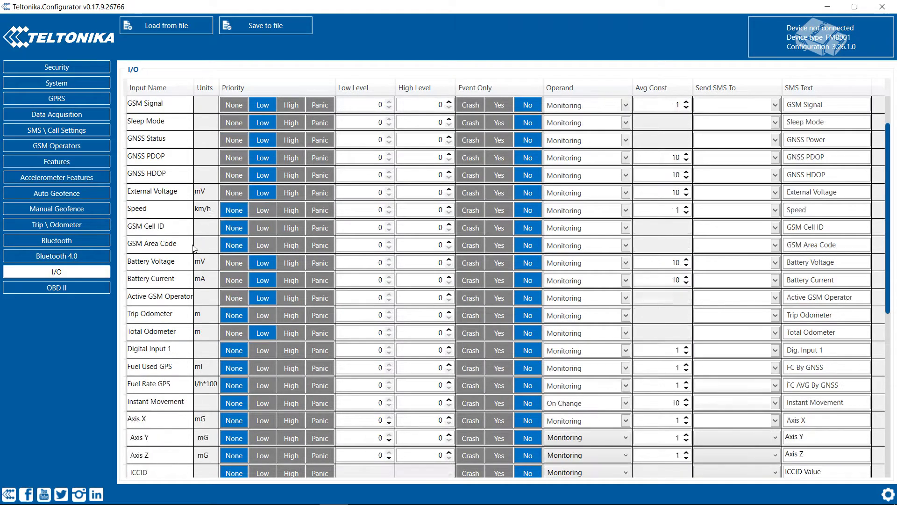
{"action": "scroll", "coordinate": [211, 300], "scroll_direction": "down", "scroll_amount": 3}
{"action": "scroll", "coordinate": [213, 292], "scroll_direction": "up", "scroll_amount": 8}
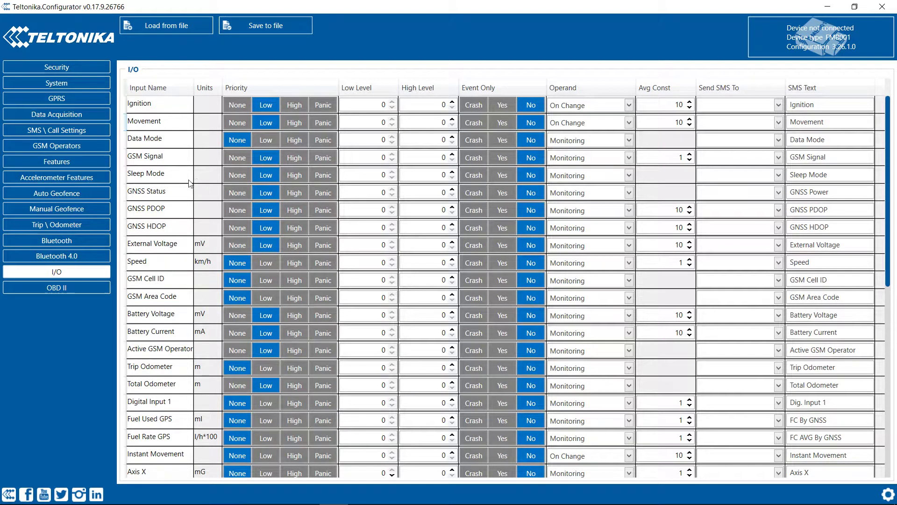
Step: Set Sleep Mode, GNSS Status, GNSS PDOP and GNSS HDOP priorities to None
{"action": "left_click", "coordinate": [237, 176]}
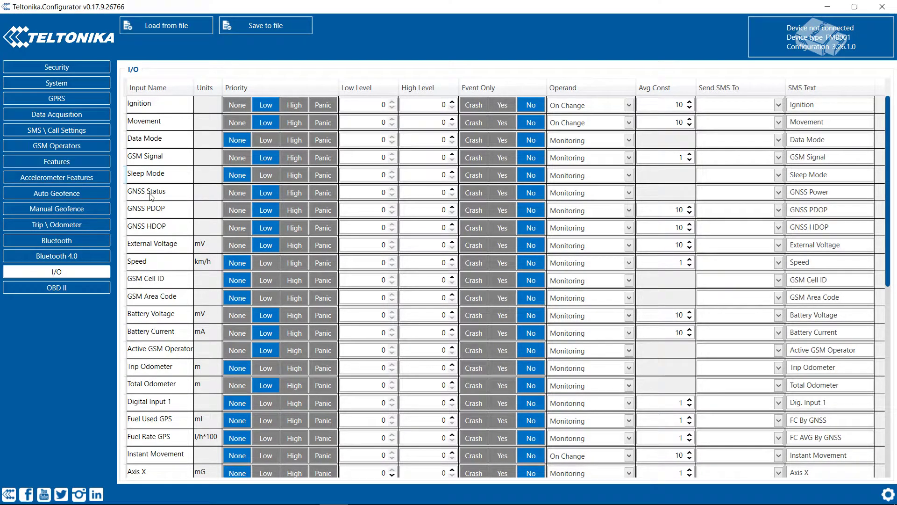
{"action": "left_click", "coordinate": [240, 194]}
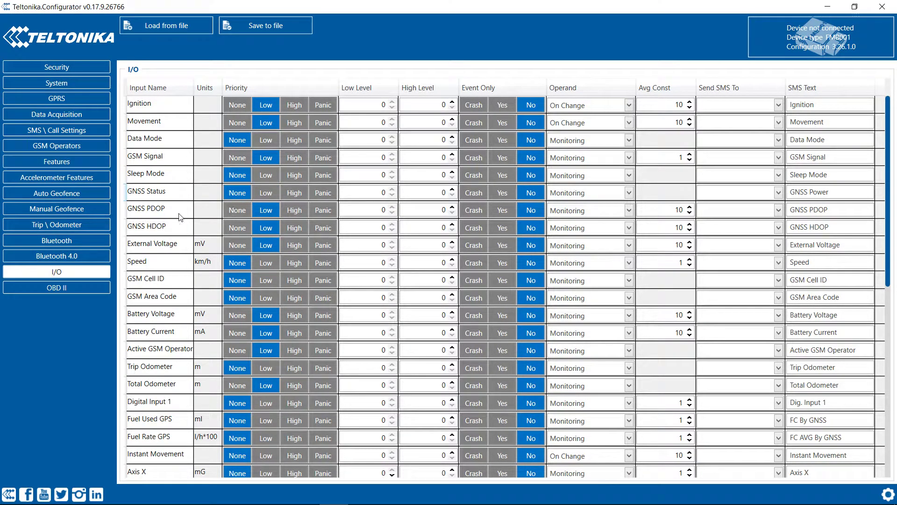
{"action": "left_click", "coordinate": [229, 211]}
{"action": "left_click", "coordinate": [234, 228]}
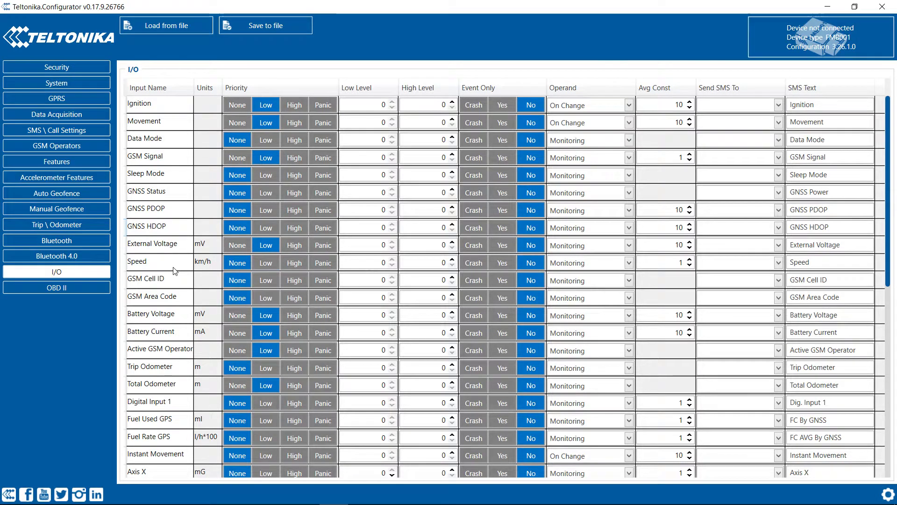
{"action": "scroll", "coordinate": [204, 273], "scroll_direction": "down", "scroll_amount": 1}
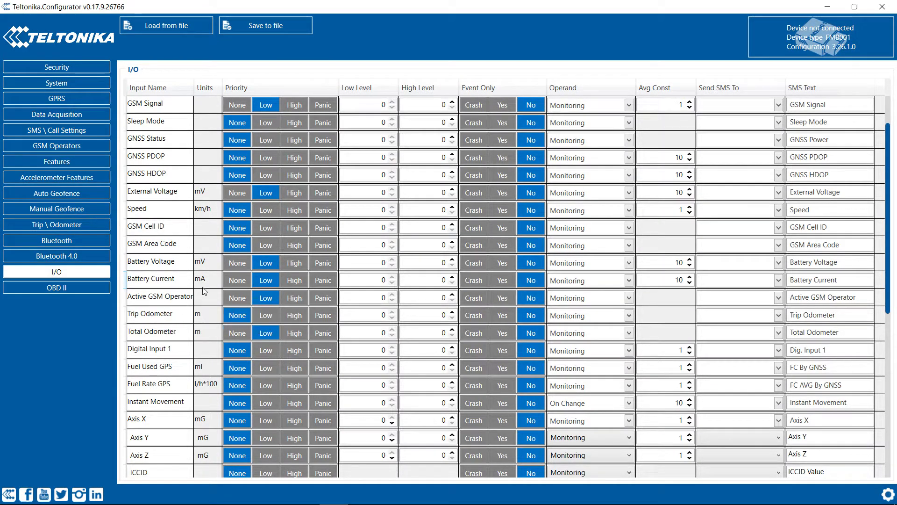
{"action": "scroll", "coordinate": [171, 284], "scroll_direction": "down", "scroll_amount": 1}
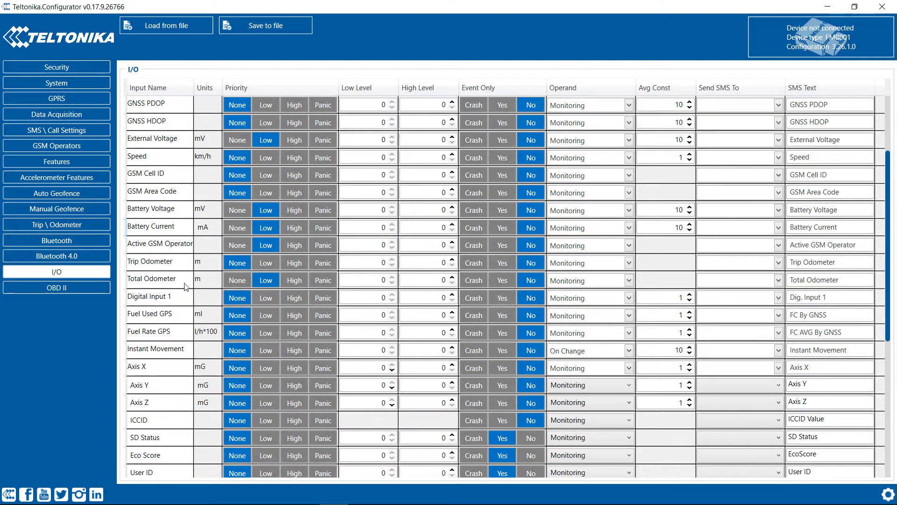
Step: Set Active GSM Operator and Total Odometer to None and Digital Input 1 to Low
{"action": "left_click", "coordinate": [235, 247]}
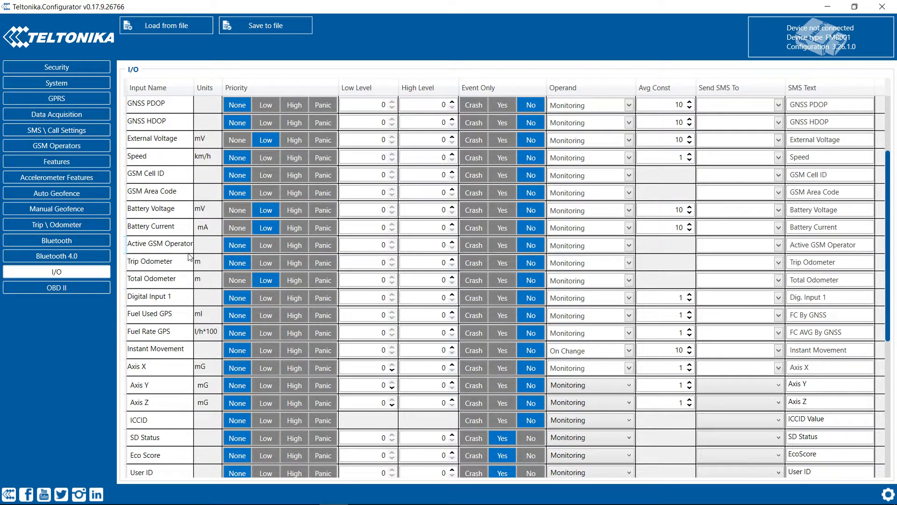
{"action": "left_click", "coordinate": [232, 282]}
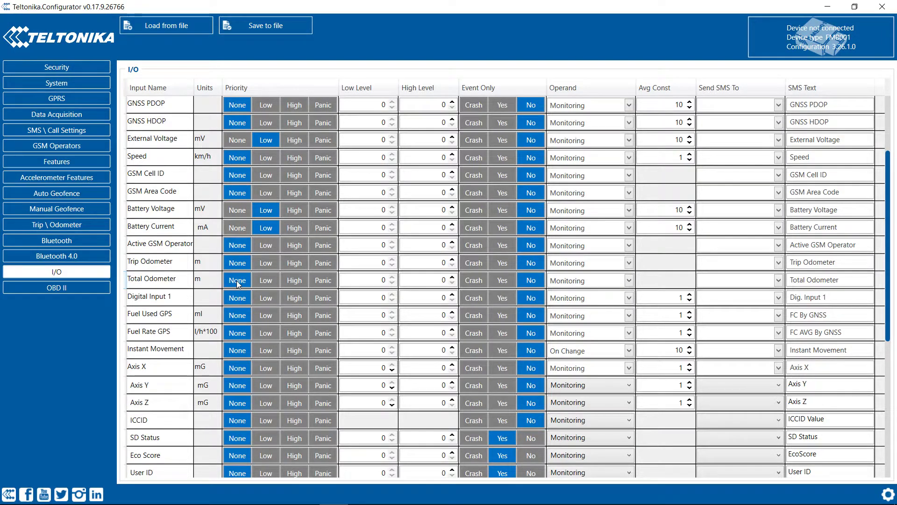
{"action": "scroll", "coordinate": [245, 281], "scroll_direction": "down", "scroll_amount": 1}
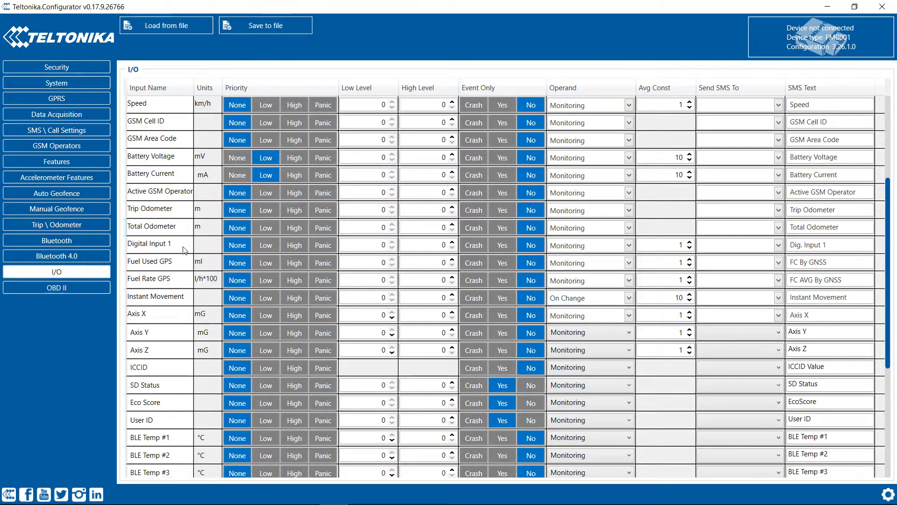
{"action": "left_click", "coordinate": [263, 245]}
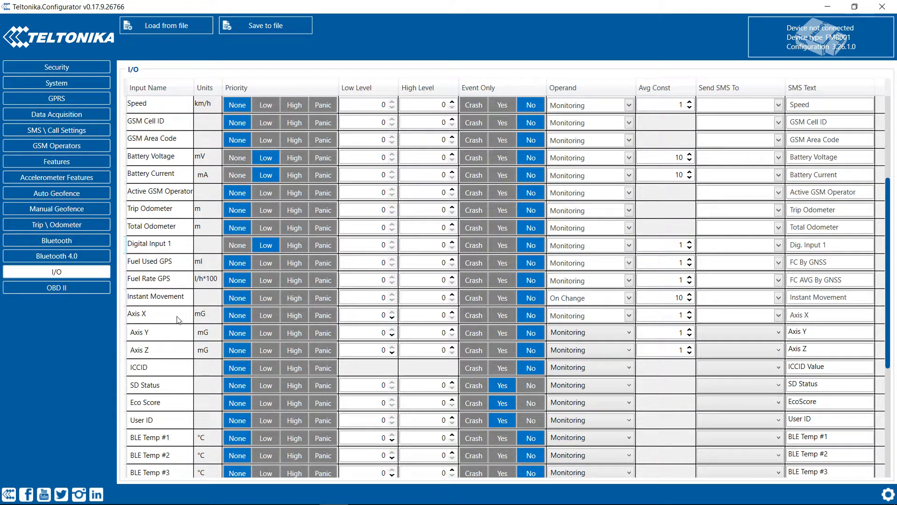
{"action": "scroll", "coordinate": [179, 296], "scroll_direction": "down", "scroll_amount": 1}
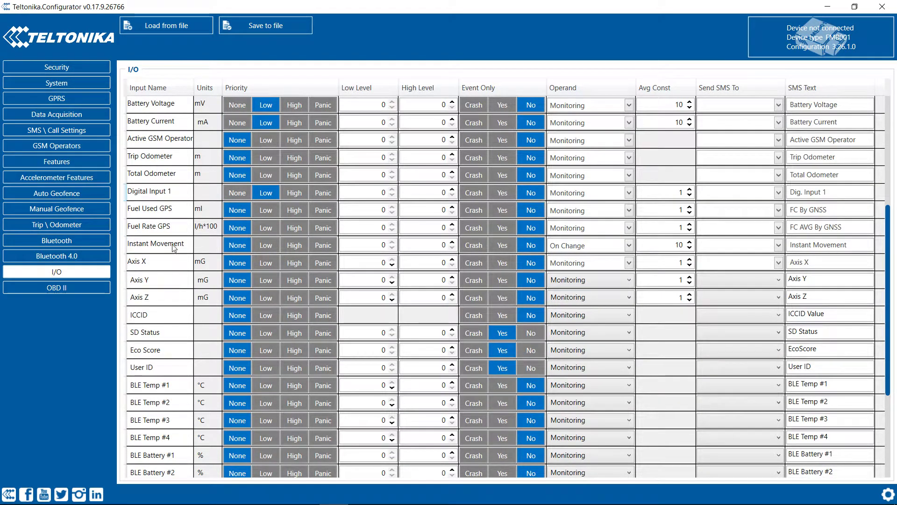
{"action": "scroll", "coordinate": [176, 322], "scroll_direction": "down", "scroll_amount": 2}
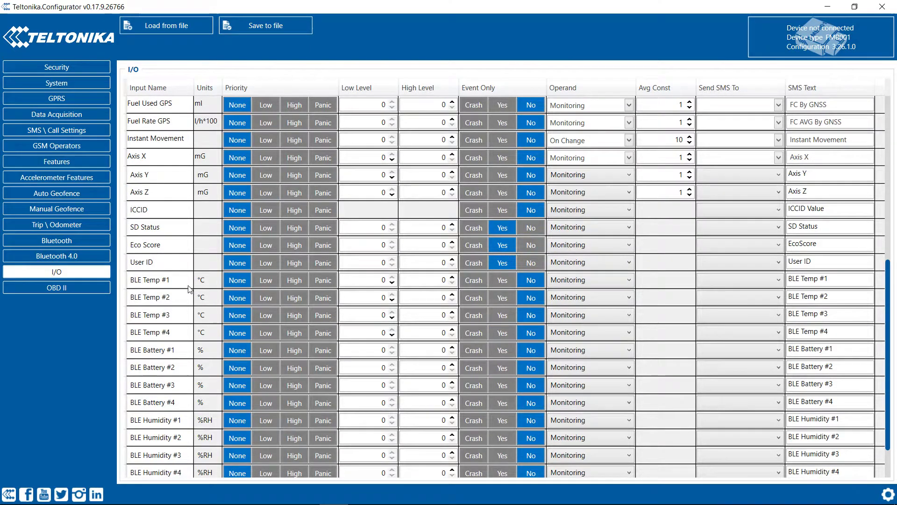
{"action": "scroll", "coordinate": [196, 247], "scroll_direction": "down", "scroll_amount": 1}
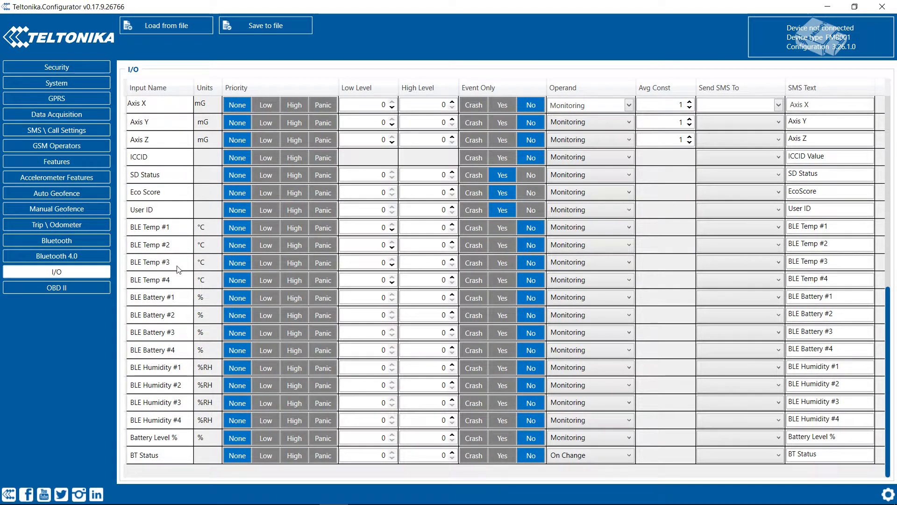
{"action": "scroll", "coordinate": [181, 269], "scroll_direction": "up", "scroll_amount": 4}
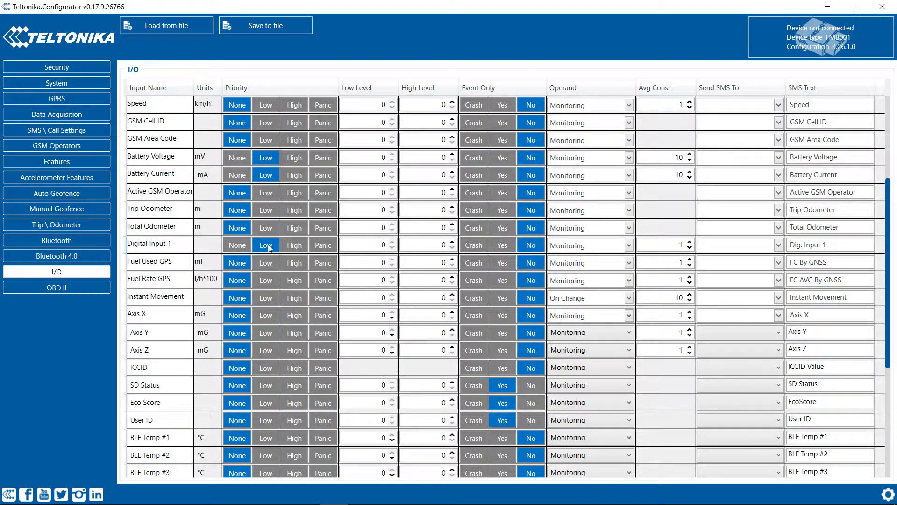
Step: Open OBD II and set Low priority from Number Of DTC through Relative Fuel Rail Pressure
{"action": "left_click", "coordinate": [67, 289]}
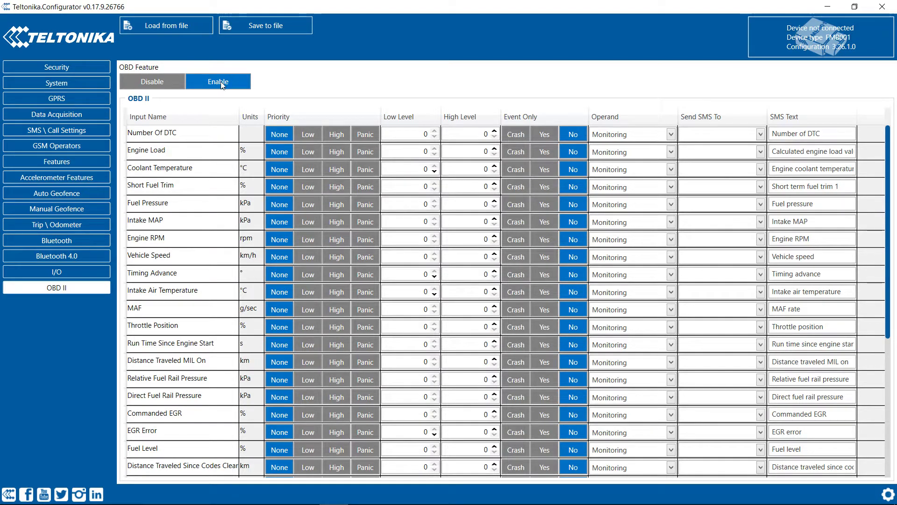
{"action": "left_click", "coordinate": [308, 135]}
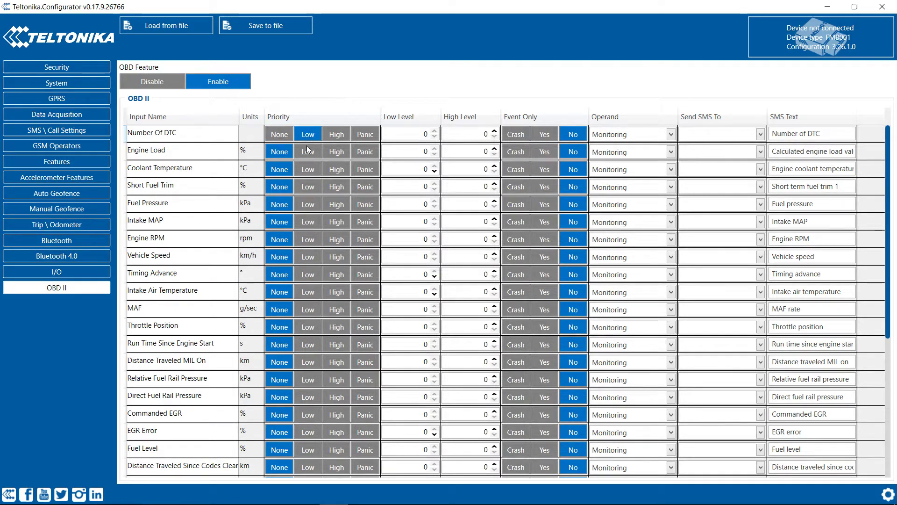
{"action": "left_click", "coordinate": [308, 152]}
{"action": "left_click", "coordinate": [310, 169]}
{"action": "left_click", "coordinate": [309, 187]}
{"action": "left_click", "coordinate": [308, 204]}
{"action": "left_click", "coordinate": [308, 222]}
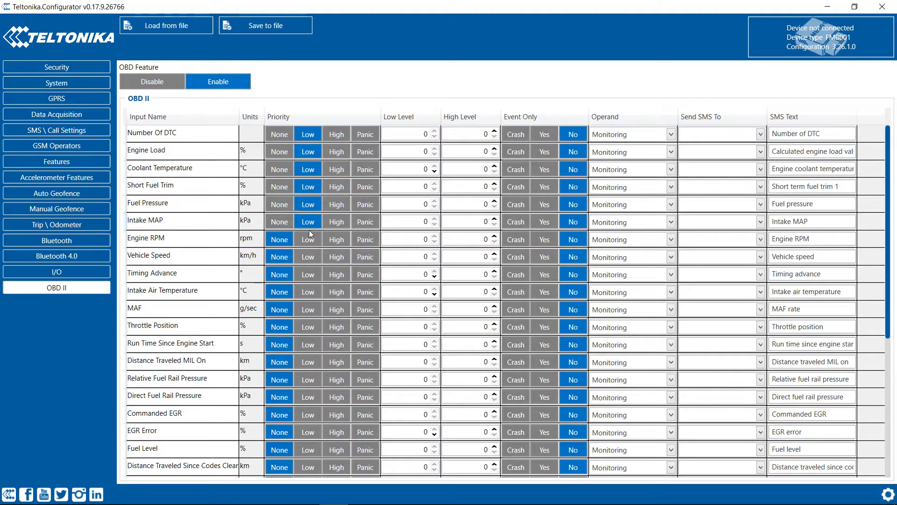
{"action": "left_click", "coordinate": [309, 239]}
{"action": "left_click", "coordinate": [306, 256]}
{"action": "left_click", "coordinate": [307, 281]}
{"action": "left_click", "coordinate": [308, 292]}
{"action": "left_click", "coordinate": [310, 310]}
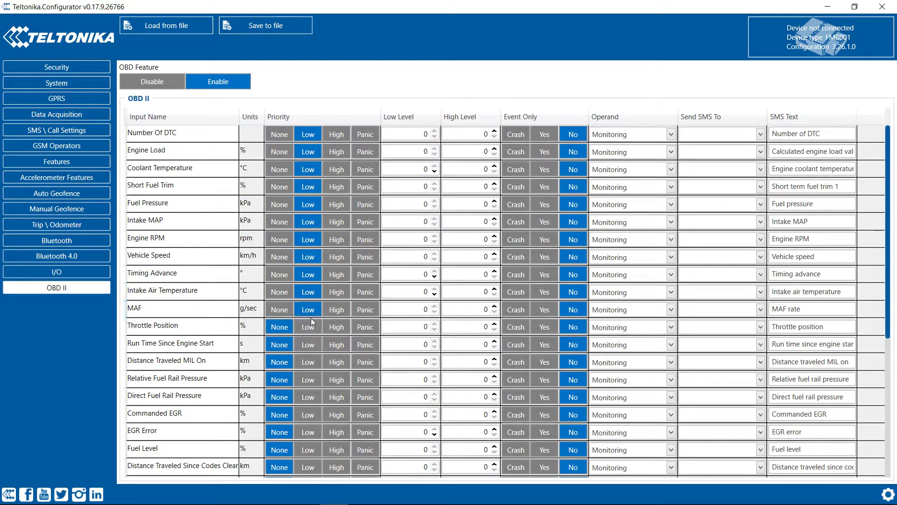
{"action": "left_click", "coordinate": [310, 327]}
{"action": "left_click", "coordinate": [314, 345]}
{"action": "left_click", "coordinate": [312, 361]}
{"action": "left_click", "coordinate": [308, 379]}
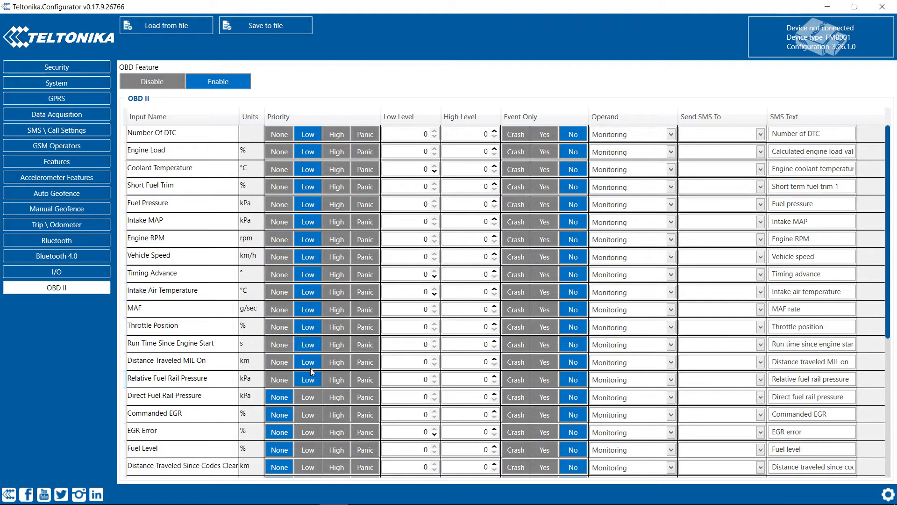
Step: Set Low priority from Direct Fuel Rail Pressure through Ambient Air Temperature
{"action": "scroll", "coordinate": [315, 364], "scroll_direction": "down", "scroll_amount": 2}
{"action": "left_click", "coordinate": [323, 293]}
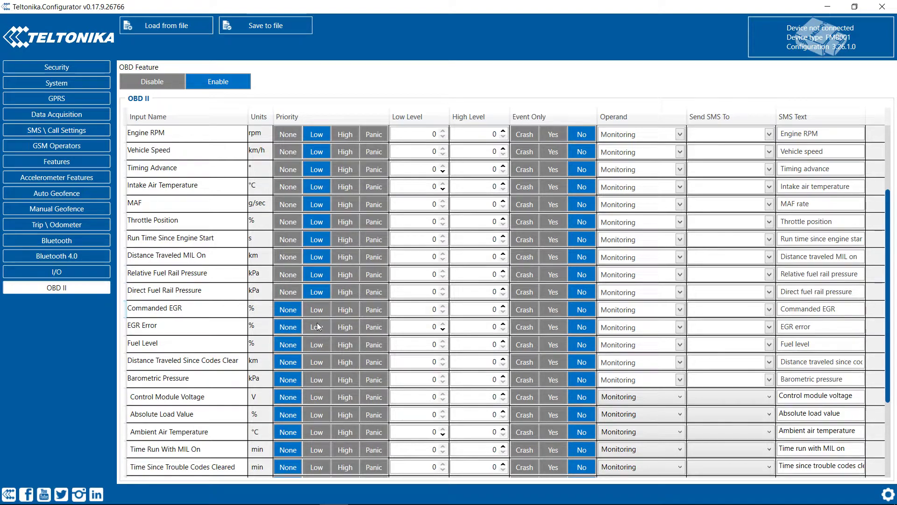
{"action": "left_click", "coordinate": [318, 309]}
{"action": "left_click", "coordinate": [322, 327]}
{"action": "left_click", "coordinate": [323, 362]}
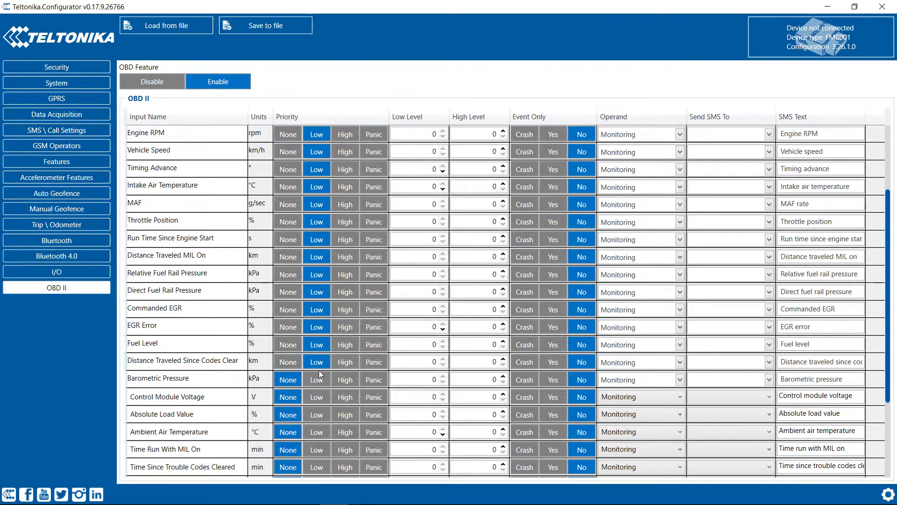
{"action": "left_click", "coordinate": [318, 379]}
{"action": "left_click", "coordinate": [321, 397]}
{"action": "left_click", "coordinate": [321, 416]}
{"action": "left_click", "coordinate": [319, 433]}
Step: Set Low priority from Time Run With MIL On down to Fault Codes and VIN
{"action": "scroll", "coordinate": [317, 336], "scroll_direction": "down", "scroll_amount": 3}
{"action": "left_click", "coordinate": [335, 334]}
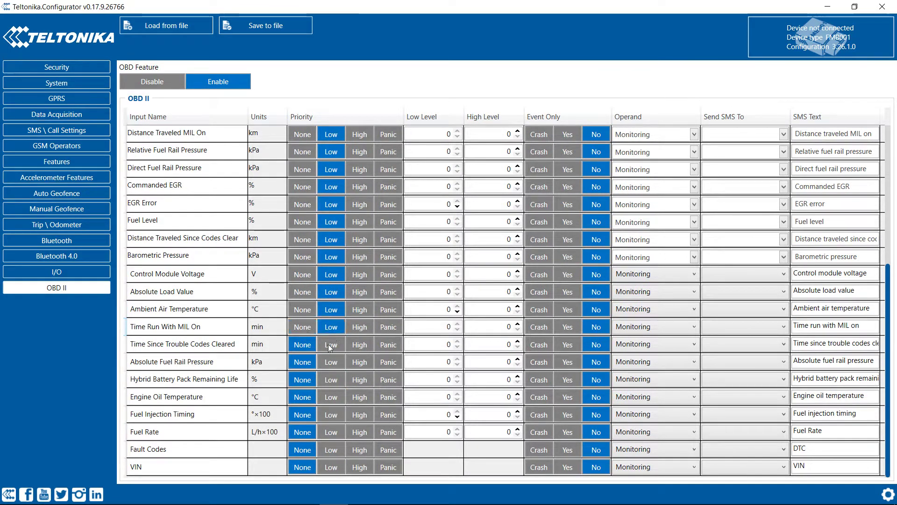
{"action": "left_click", "coordinate": [326, 348]}
{"action": "left_click", "coordinate": [326, 362]}
{"action": "left_click", "coordinate": [330, 379]}
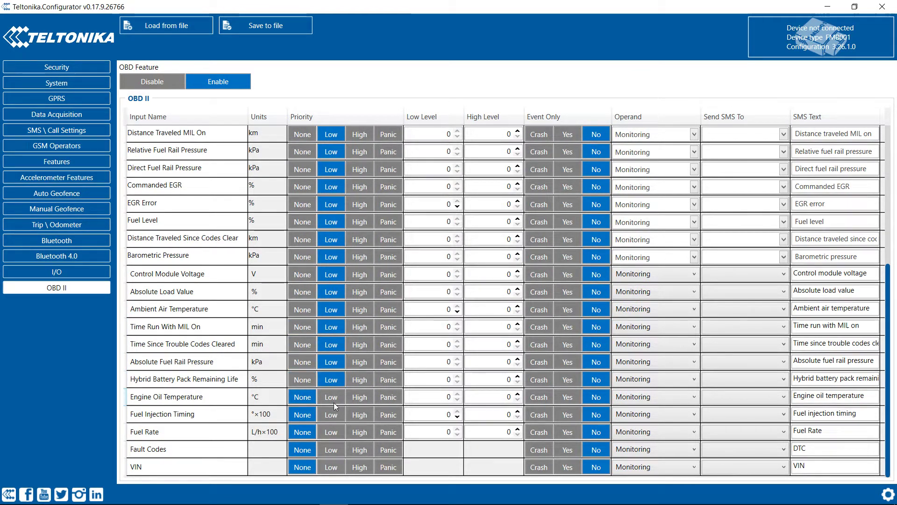
{"action": "left_click", "coordinate": [333, 397]}
{"action": "left_click", "coordinate": [333, 431]}
{"action": "left_click", "coordinate": [335, 415]}
{"action": "left_click", "coordinate": [332, 451]}
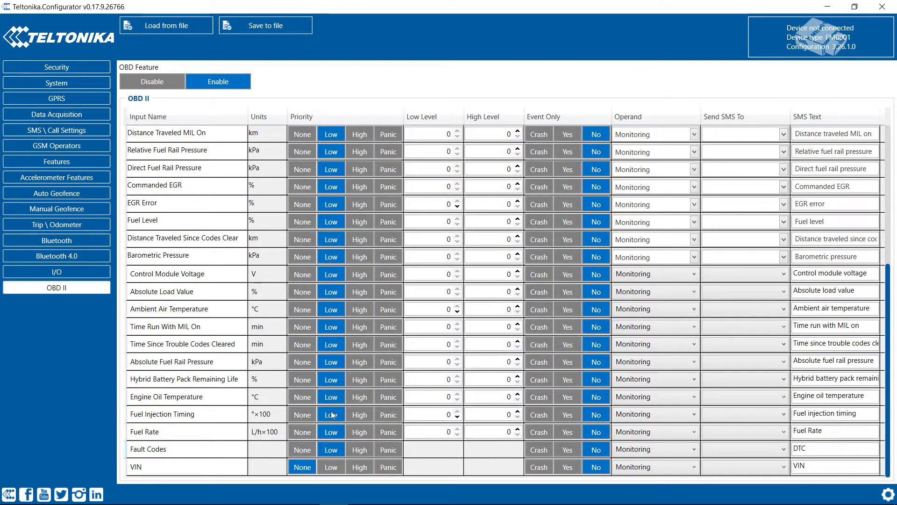
{"action": "left_click", "coordinate": [332, 466]}
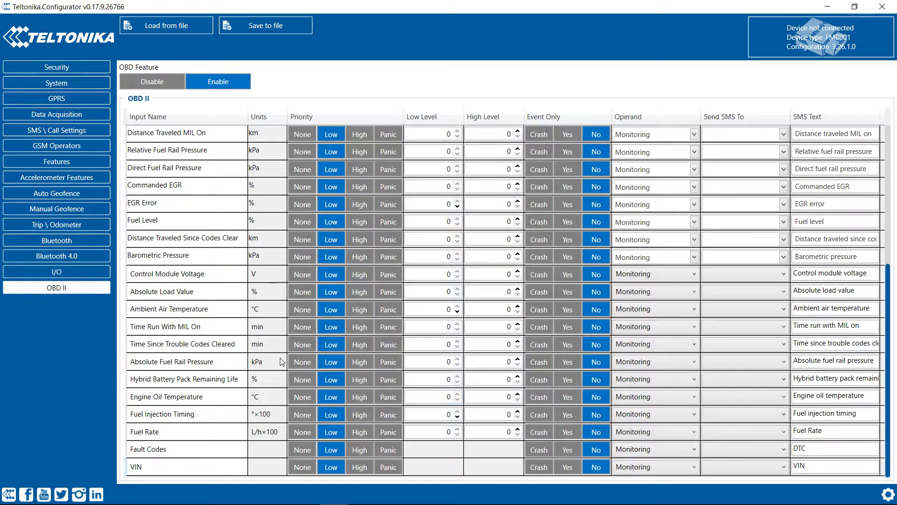
{"action": "scroll", "coordinate": [265, 376], "scroll_direction": "up", "scroll_amount": 5}
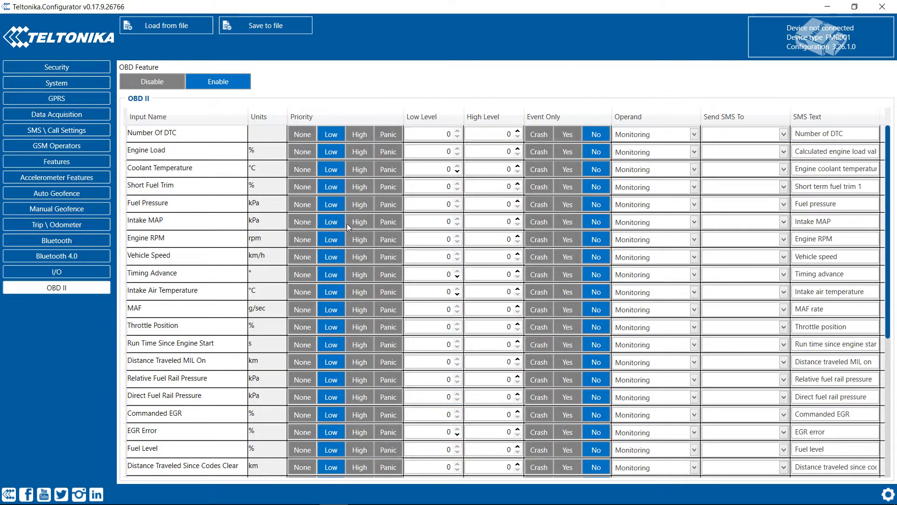
{"action": "left_click_drag", "start_coordinate": [195, 171], "coordinate": [250, 203]}
{"action": "left_click_drag", "start_coordinate": [187, 256], "coordinate": [335, 257]}
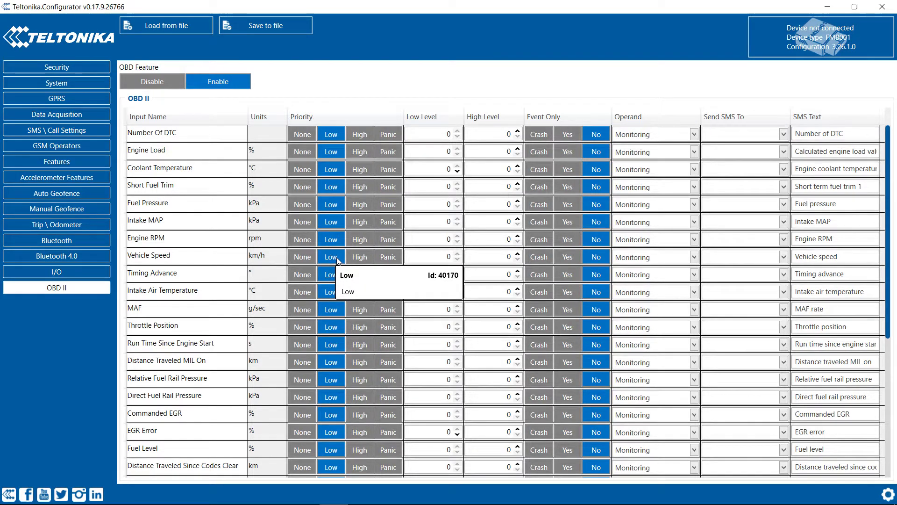
{"action": "left_click", "coordinate": [695, 135]}
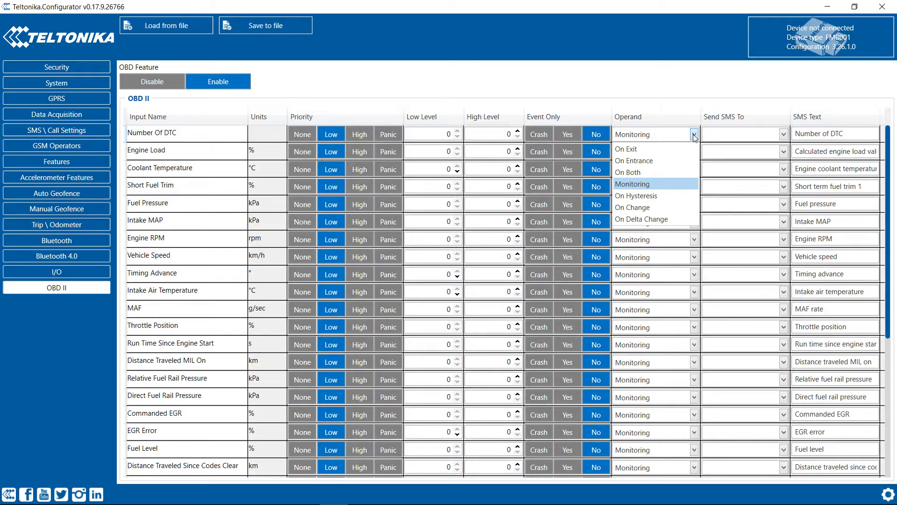
{"action": "left_click", "coordinate": [694, 135]}
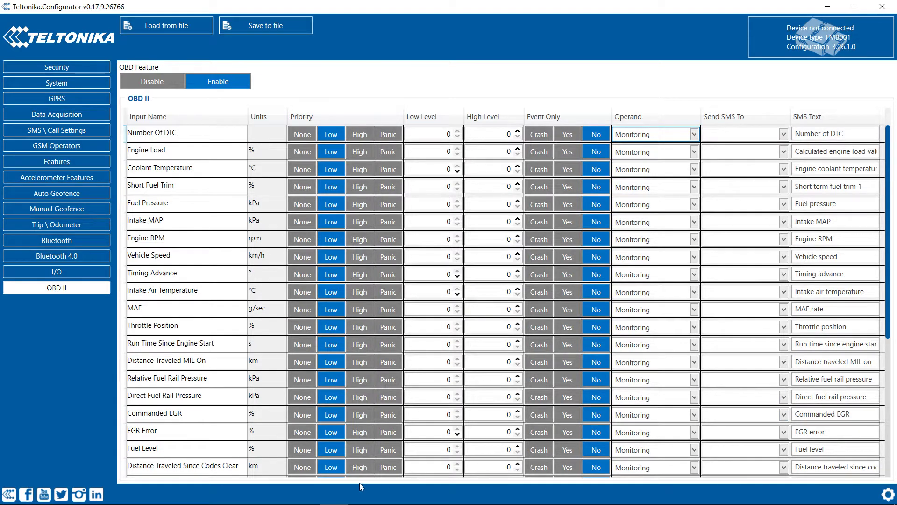
{"action": "left_click", "coordinate": [818, 220]}
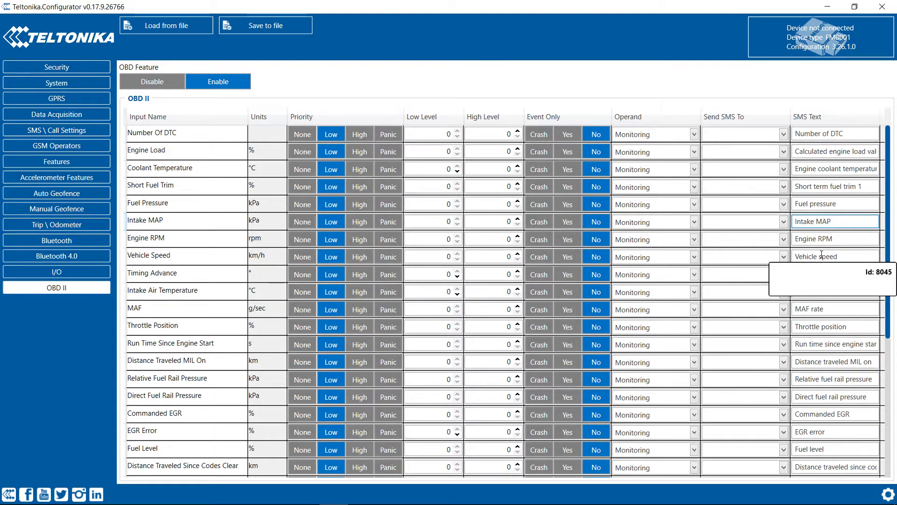
{"action": "scroll", "coordinate": [848, 286], "scroll_direction": "down", "scroll_amount": 1}
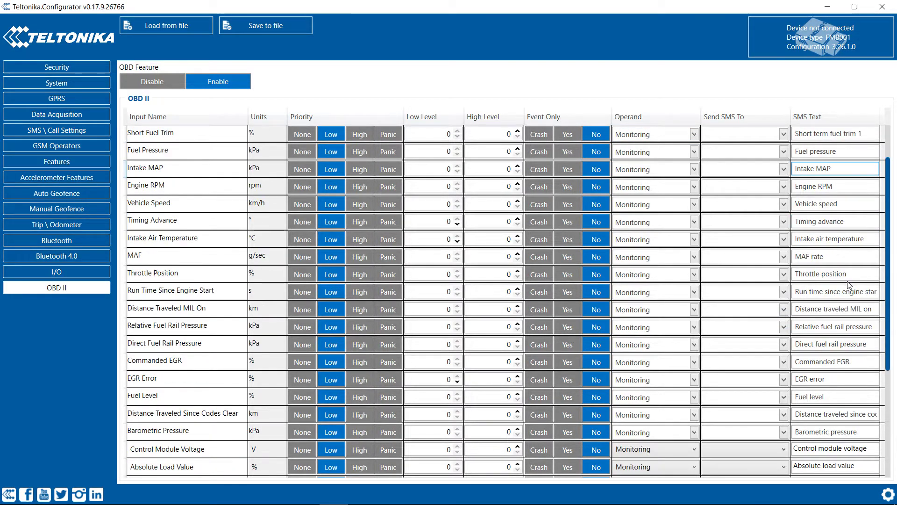
{"action": "scroll", "coordinate": [849, 286], "scroll_direction": "down", "scroll_amount": 2}
{"action": "scroll", "coordinate": [848, 286], "scroll_direction": "down", "scroll_amount": 2}
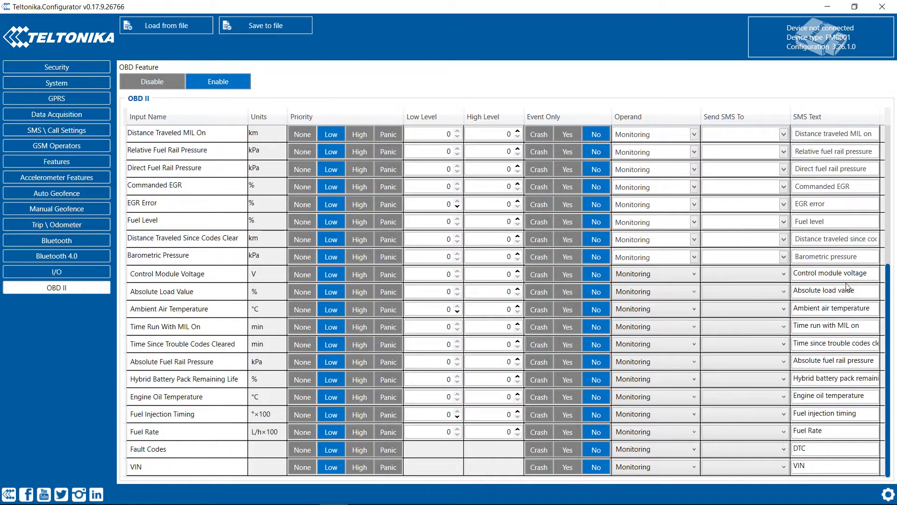
{"action": "scroll", "coordinate": [848, 286], "scroll_direction": "up", "scroll_amount": 3}
{"action": "scroll", "coordinate": [848, 286], "scroll_direction": "down", "scroll_amount": 3}
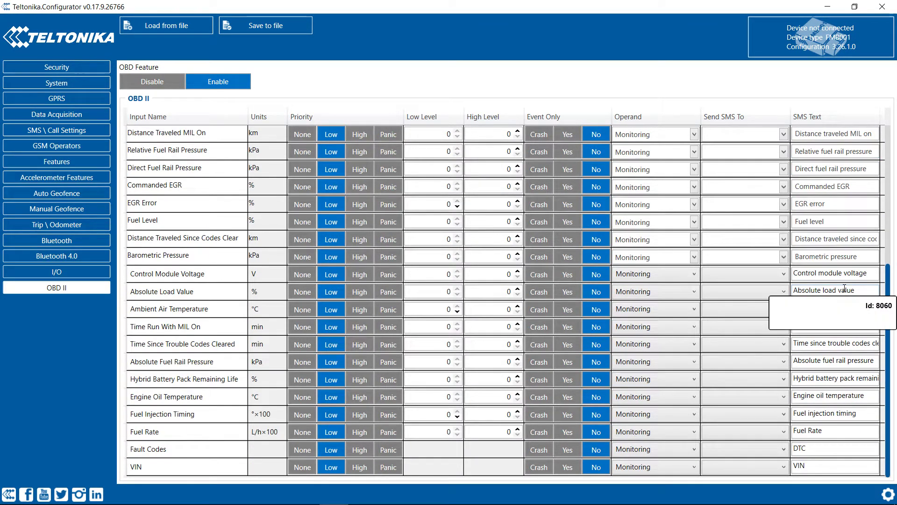
{"action": "scroll", "coordinate": [845, 288], "scroll_direction": "up", "scroll_amount": 4}
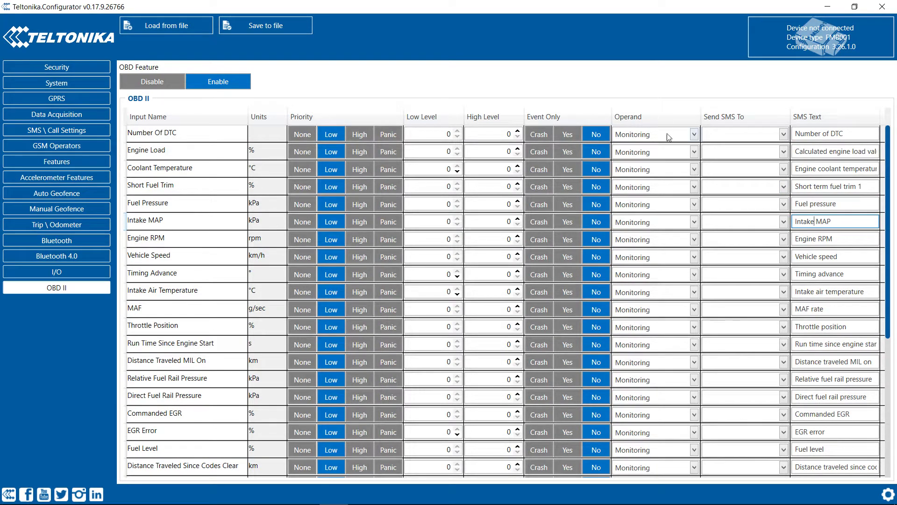
Step: Text Number Of DTC and Engine Load to the recipient number; give Engine Load High Level 90, Event Only
{"action": "left_click", "coordinate": [756, 139]}
{"action": "left_click", "coordinate": [729, 161]}
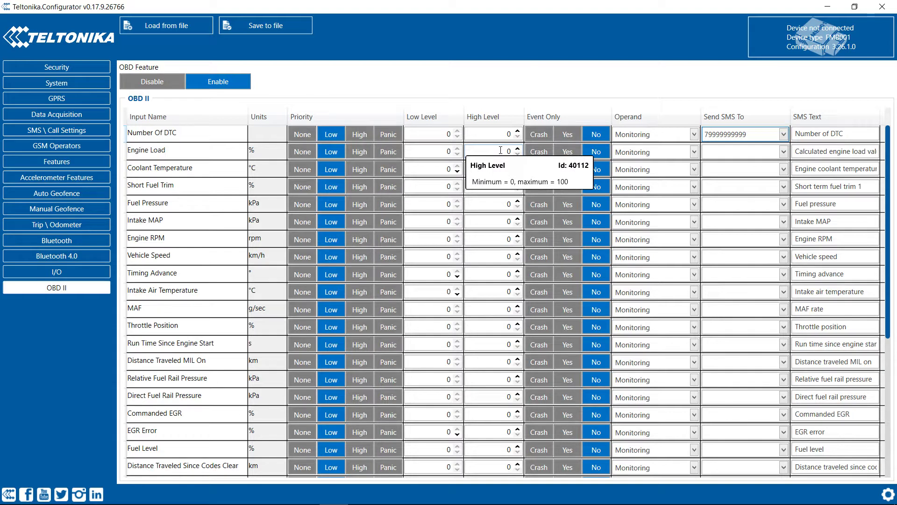
{"action": "left_click", "coordinate": [501, 153]}
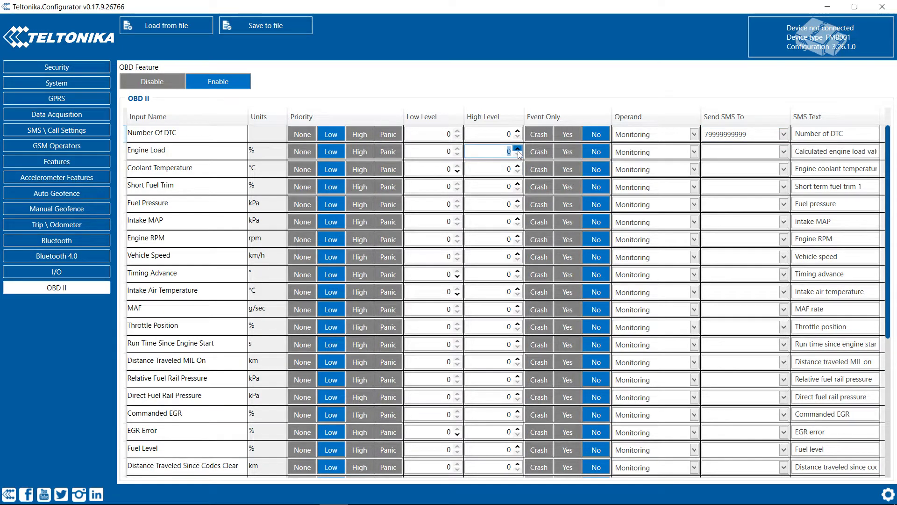
{"action": "type", "text": "90"}
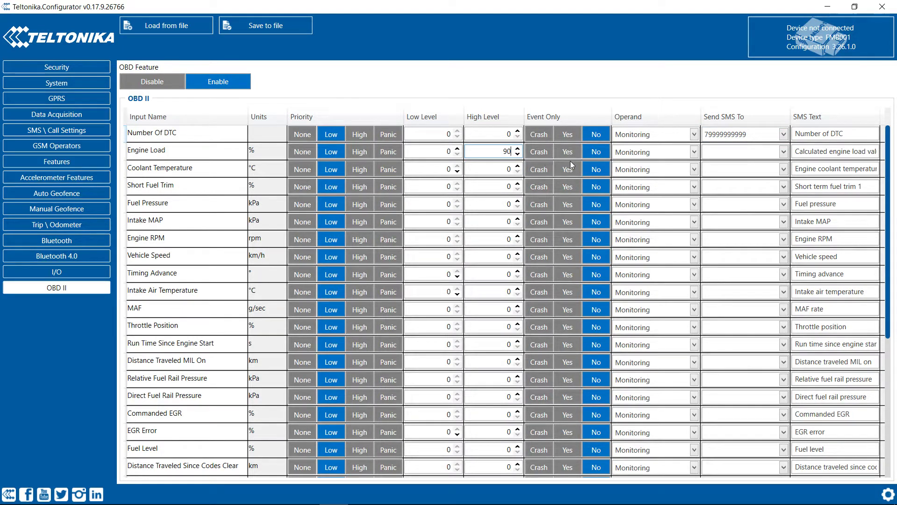
{"action": "left_click", "coordinate": [569, 156]}
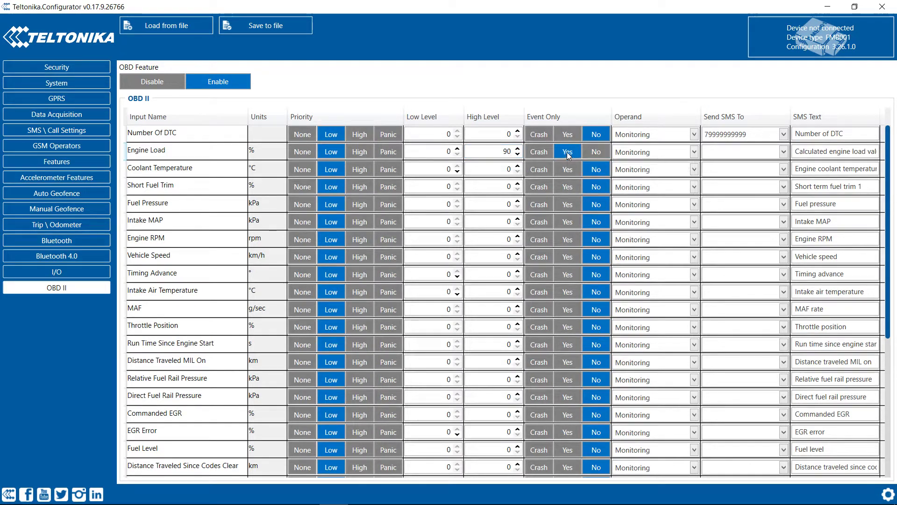
{"action": "left_click", "coordinate": [748, 151]}
{"action": "left_click", "coordinate": [756, 177]}
Step: Recheck Engine Load's High Level 90 and SMS recipient, keeping them unchanged
{"action": "left_click", "coordinate": [818, 156]}
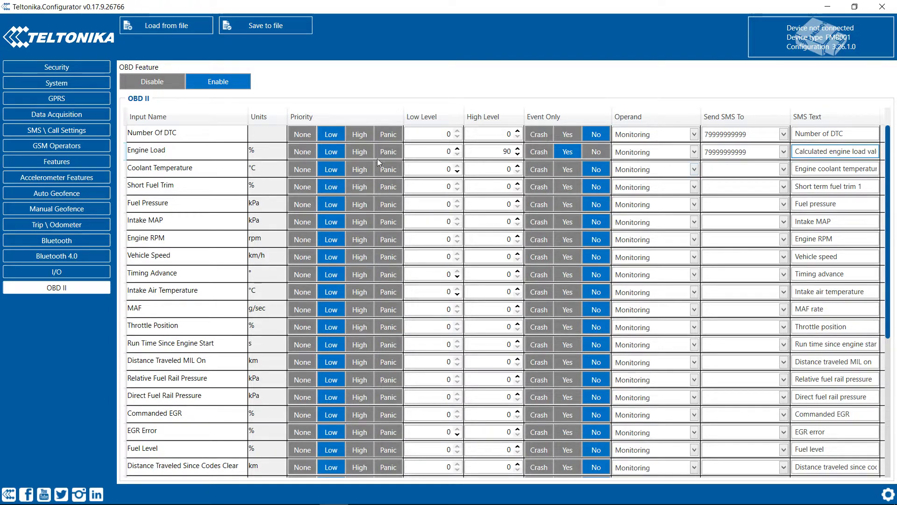
{"action": "double_click", "coordinate": [504, 154]}
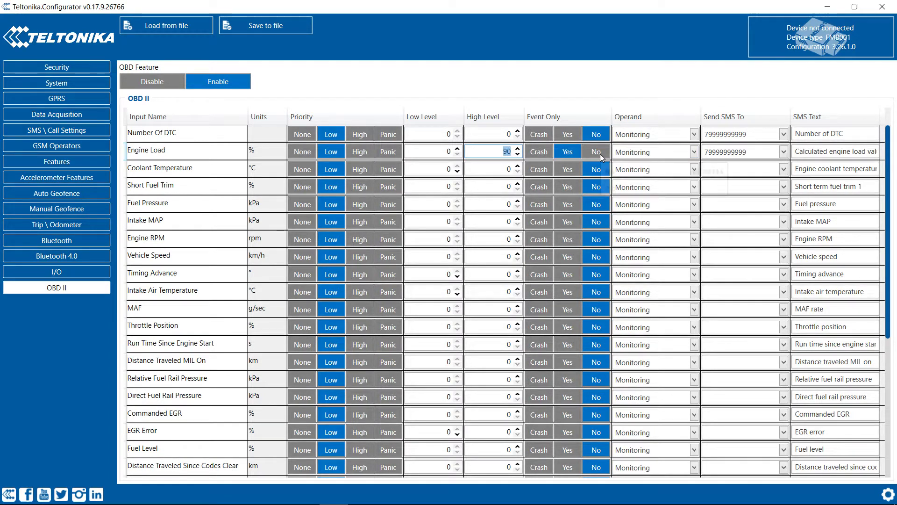
{"action": "left_click", "coordinate": [736, 152]}
{"action": "left_click", "coordinate": [729, 174]}
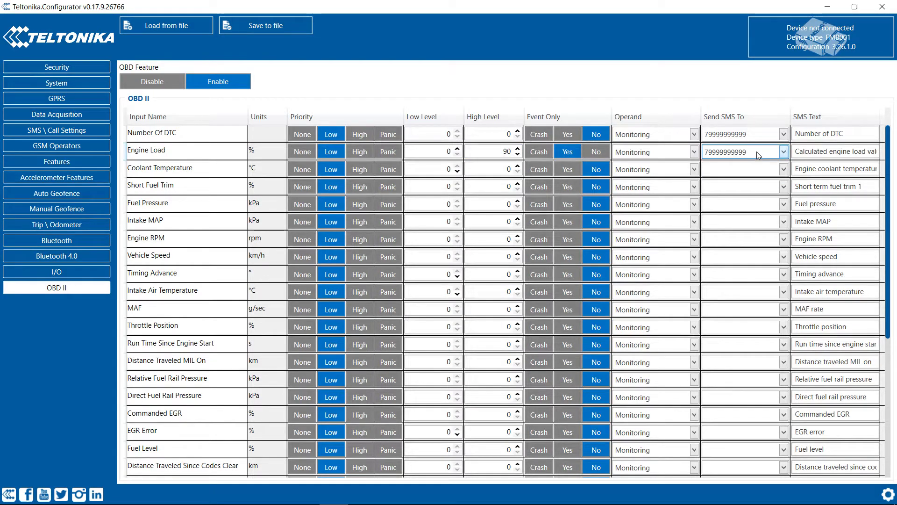
{"action": "left_click", "coordinate": [810, 150]}
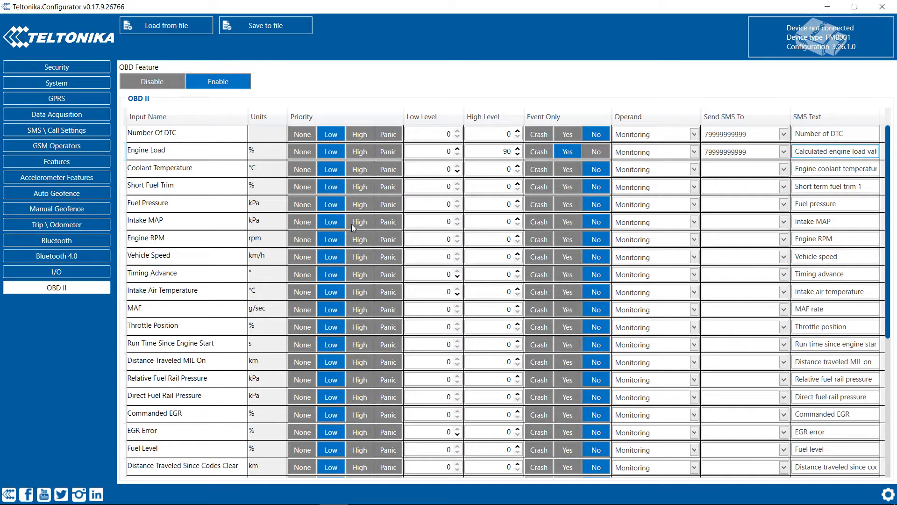
{"action": "scroll", "coordinate": [288, 234], "scroll_direction": "down", "scroll_amount": 5}
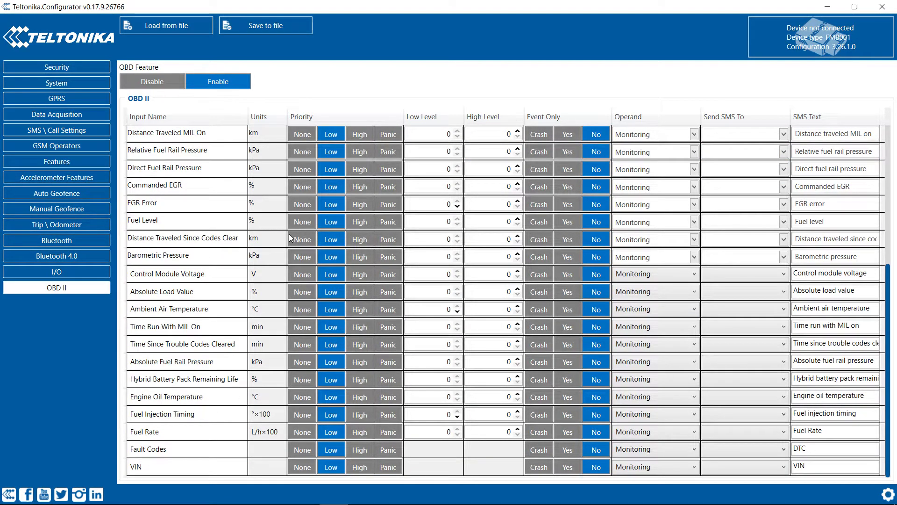
Step: Return to the Security page showing the device keyword
{"action": "scroll", "coordinate": [289, 235], "scroll_direction": "up", "scroll_amount": 5}
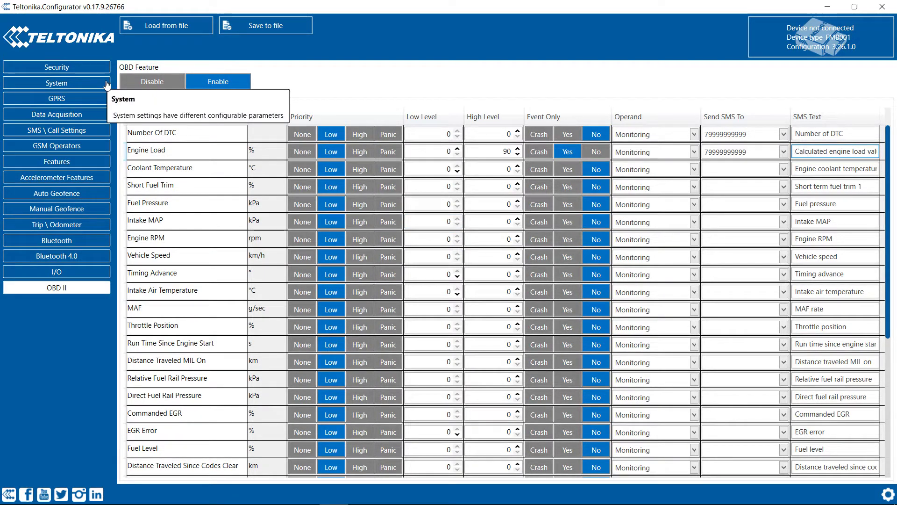
{"action": "left_click", "coordinate": [69, 64]}
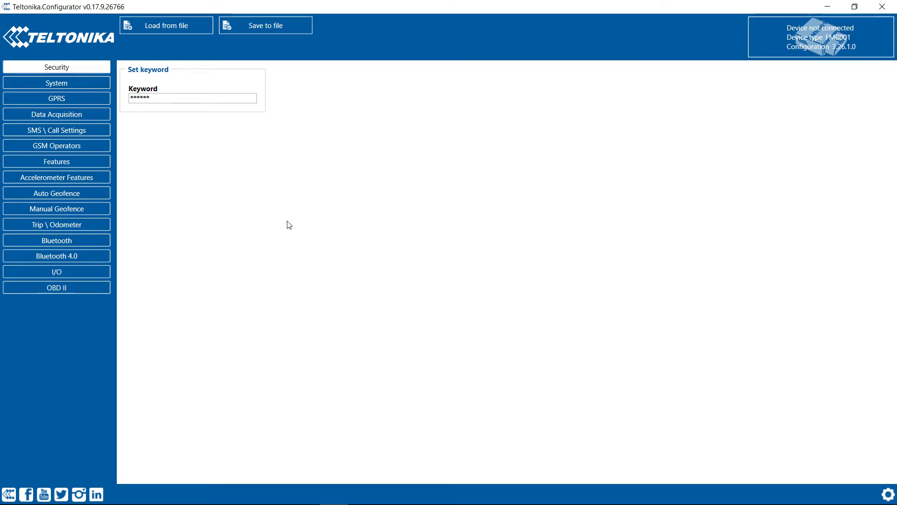
Step: Check the GPRS APN setting under System, then return to the Bluetooth page
{"action": "left_click", "coordinate": [55, 86]}
{"action": "left_click", "coordinate": [57, 98]}
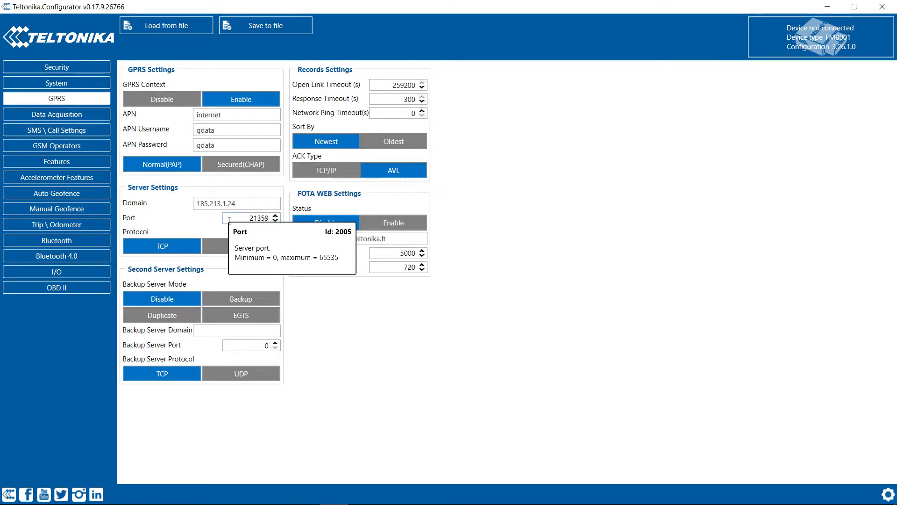
{"action": "left_click", "coordinate": [226, 117]}
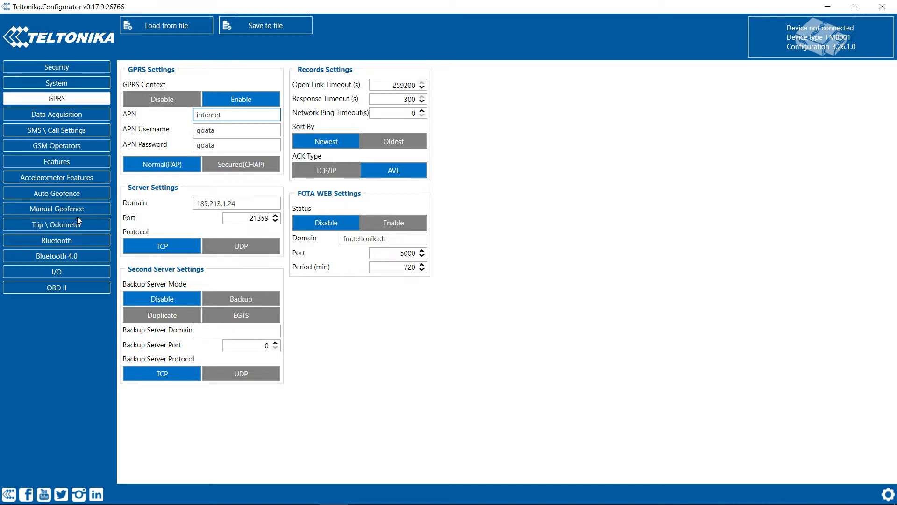
{"action": "left_click", "coordinate": [49, 240]}
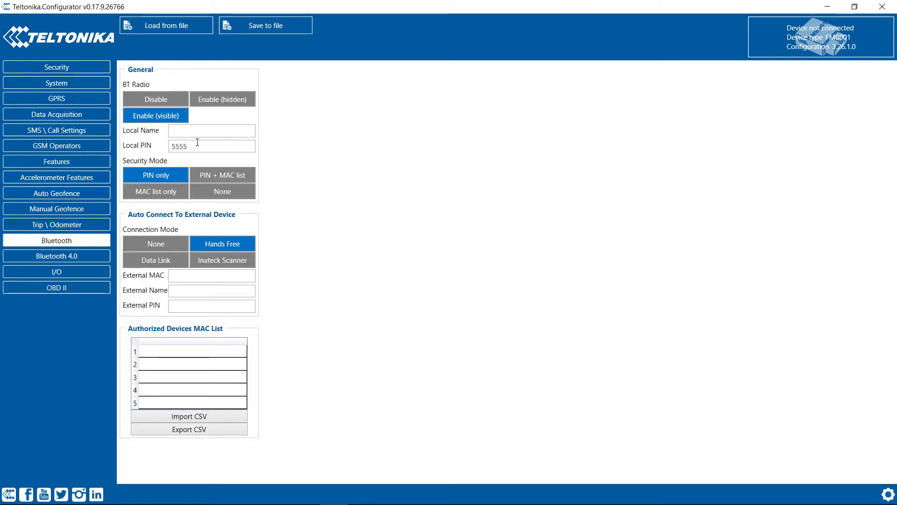
Step: Review the Bluetooth Local Name and Local PIN fields without changing them
{"action": "left_click", "coordinate": [198, 134]}
{"action": "left_click", "coordinate": [207, 146]}
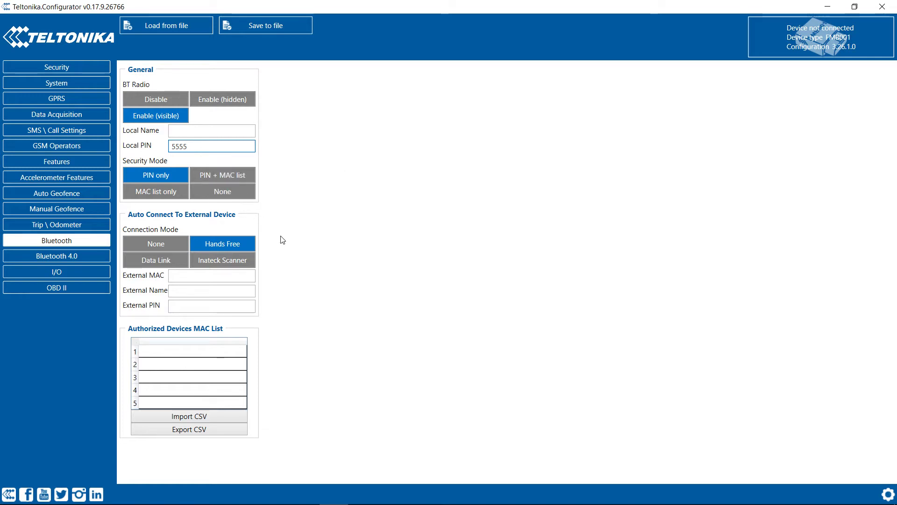
{"action": "left_click", "coordinate": [58, 286]}
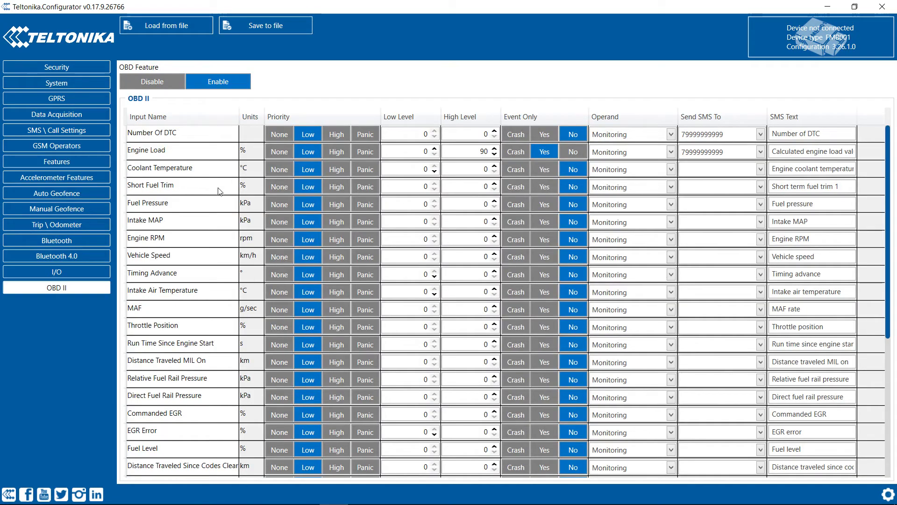
{"action": "scroll", "coordinate": [294, 223], "scroll_direction": "down", "scroll_amount": 5}
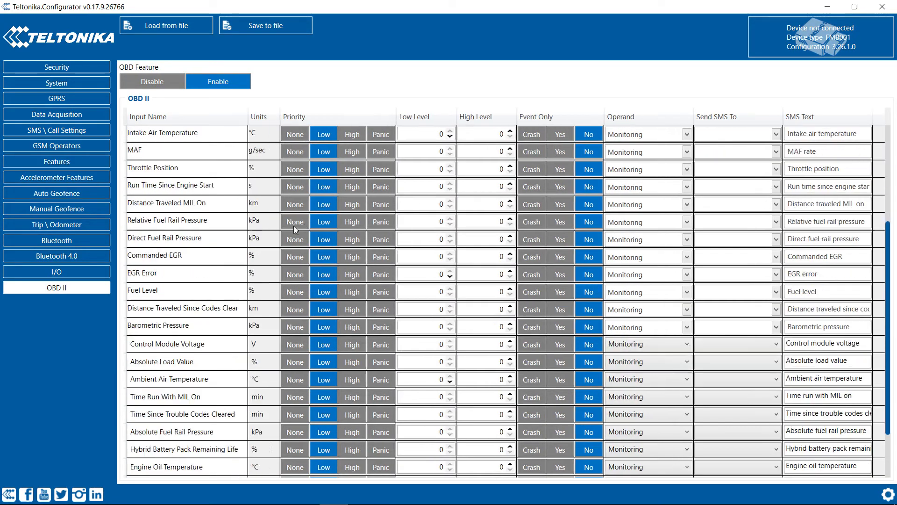
{"action": "scroll", "coordinate": [307, 338], "scroll_direction": "up", "scroll_amount": 5}
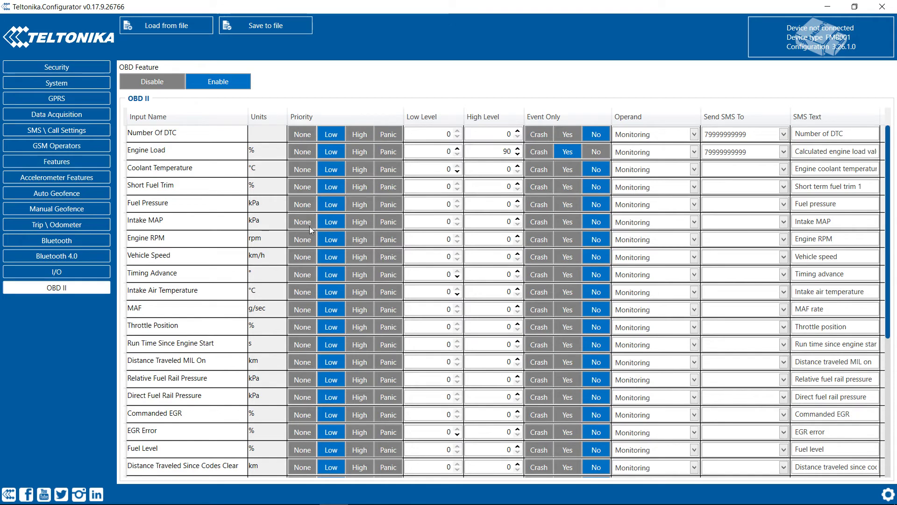
Step: Return to the OBD II table and verify Engine Load: High Level 90, Event Only enabled
{"action": "left_click", "coordinate": [74, 240]}
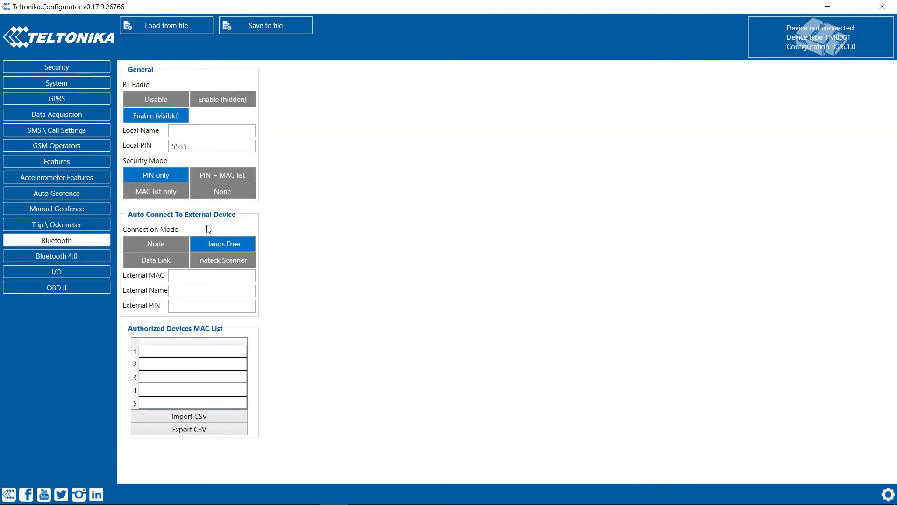
{"action": "left_click", "coordinate": [70, 288]}
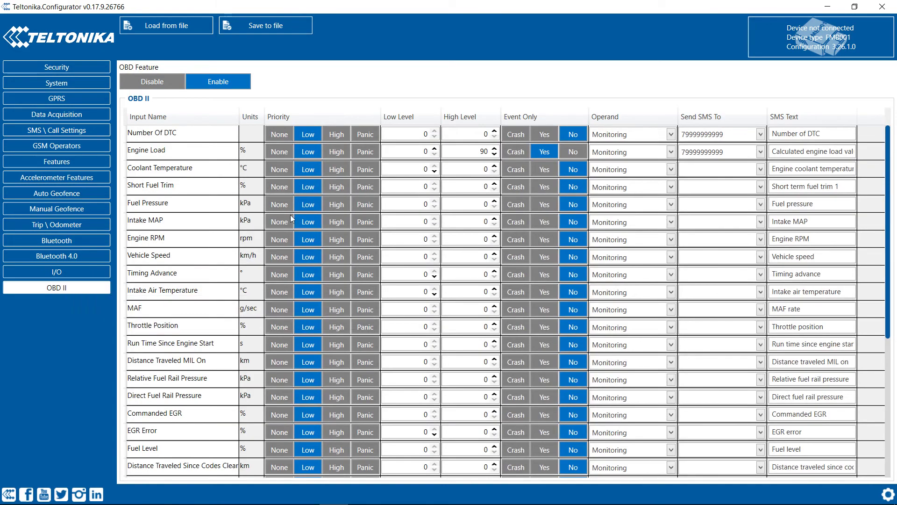
{"action": "scroll", "coordinate": [312, 200], "scroll_direction": "down", "scroll_amount": 7}
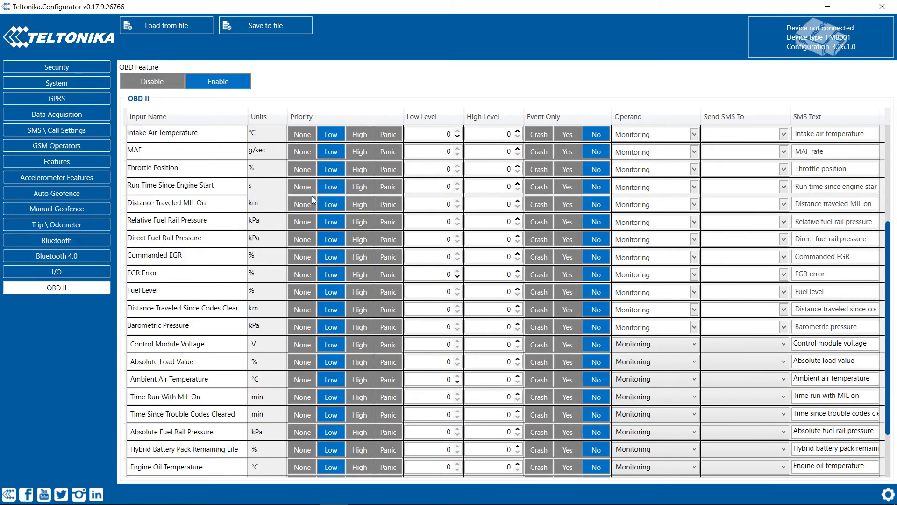
{"action": "scroll", "coordinate": [320, 202], "scroll_direction": "down", "scroll_amount": 3}
{"action": "scroll", "coordinate": [346, 205], "scroll_direction": "up", "scroll_amount": 10}
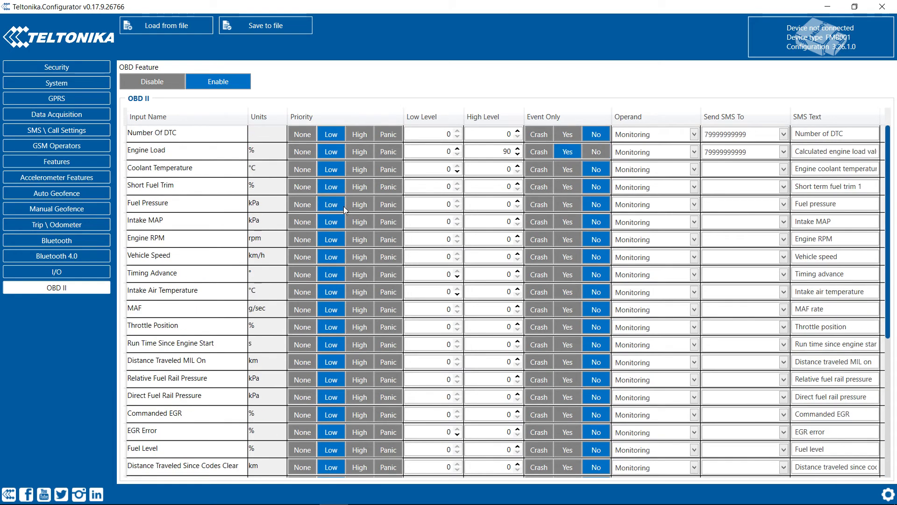